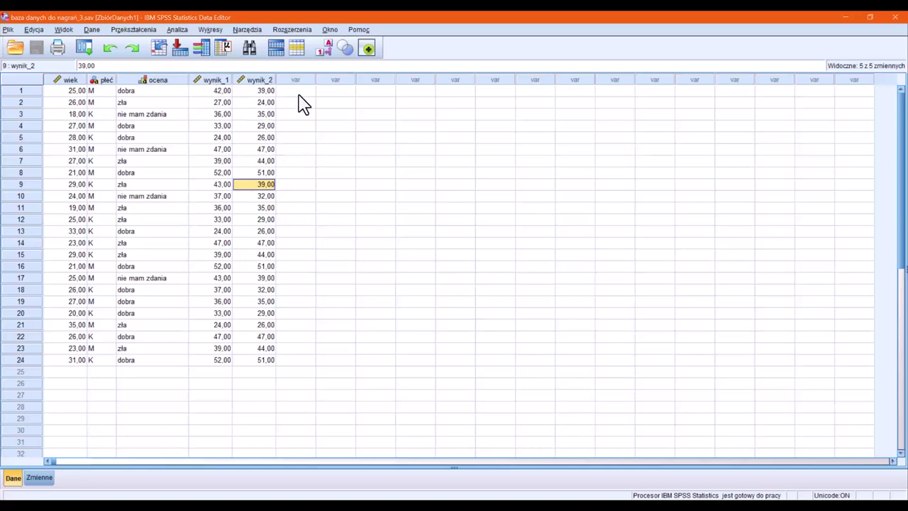
Inspect the wynik_1 and wynik_2 score columns one after the other.
left_click(225, 80)
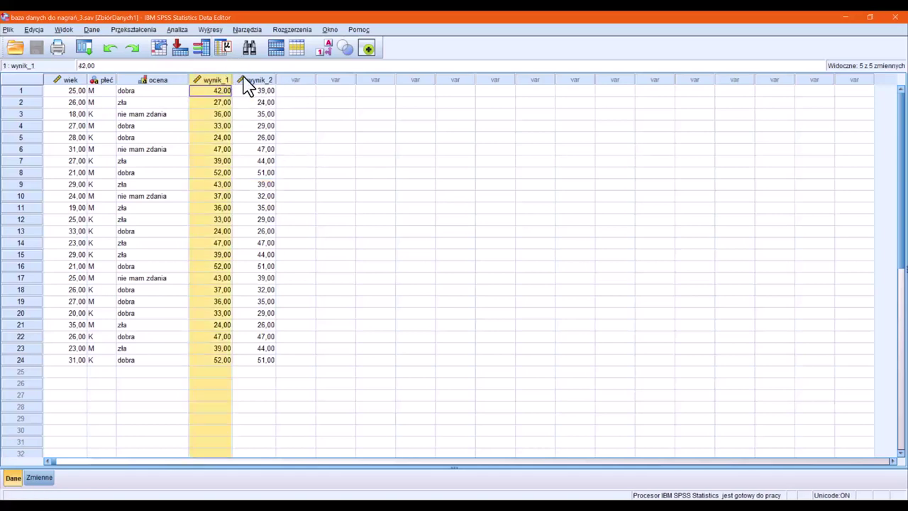
left_click(245, 81)
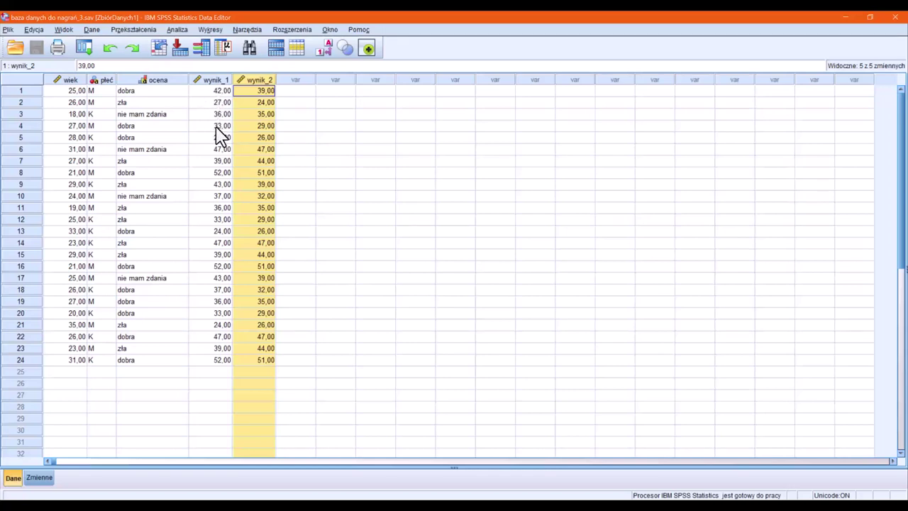
left_click(414, 160)
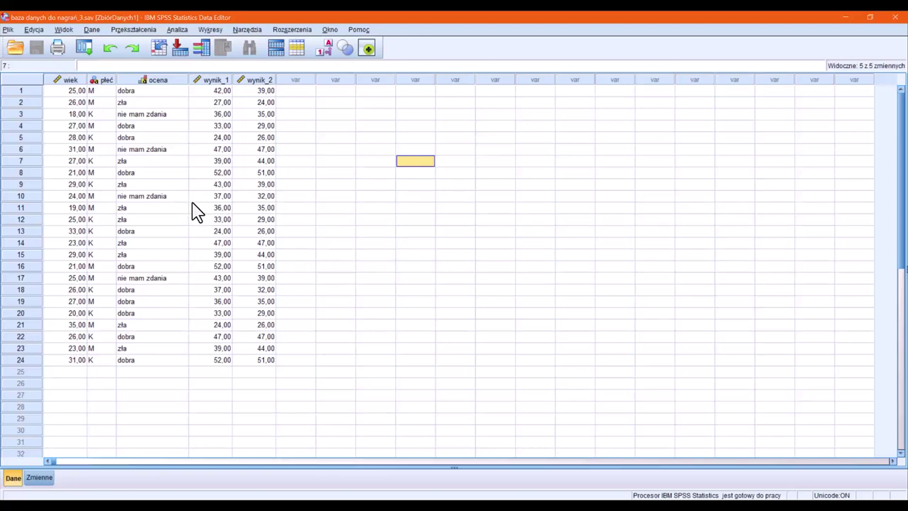
Examine the wiek column and the ages of individual cases in it.
left_click(71, 80)
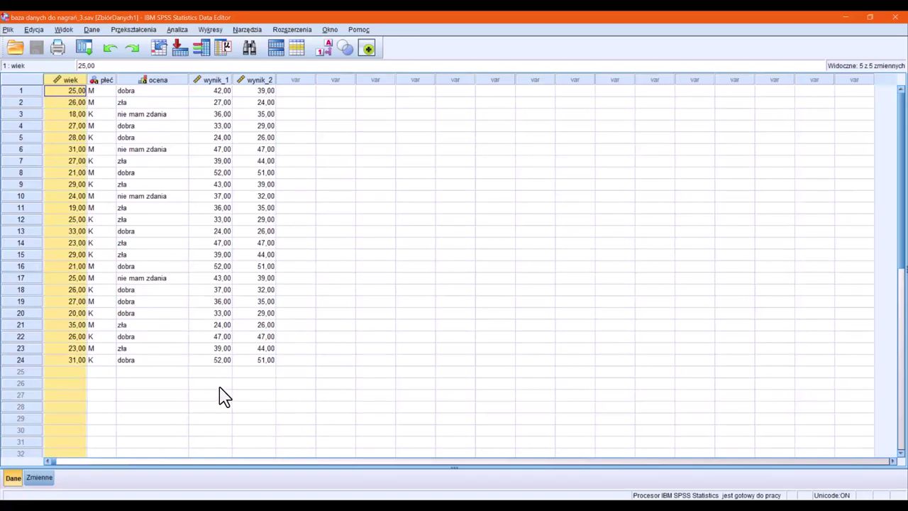
left_click(80, 314)
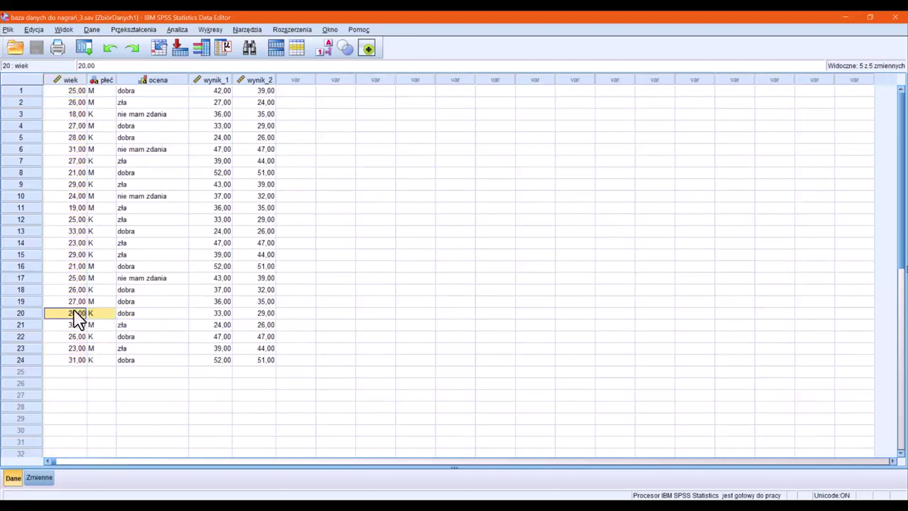
left_click(68, 278)
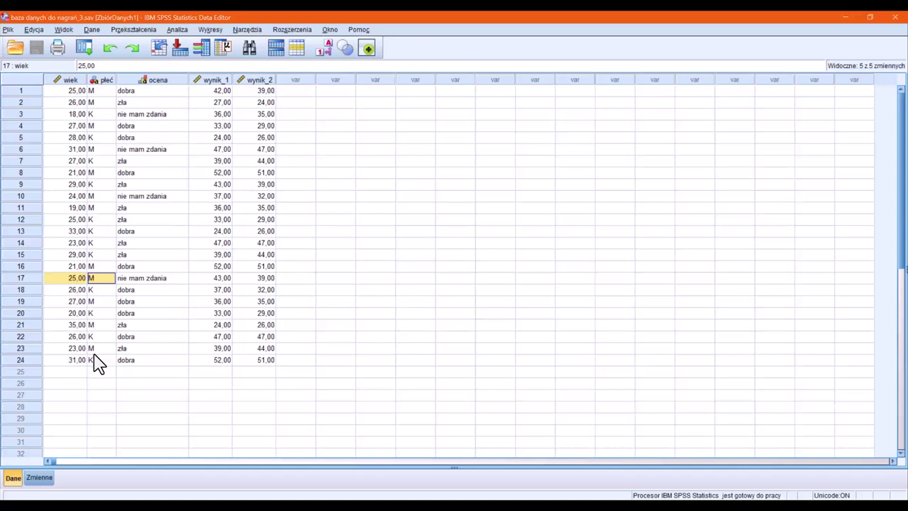
left_click(78, 162)
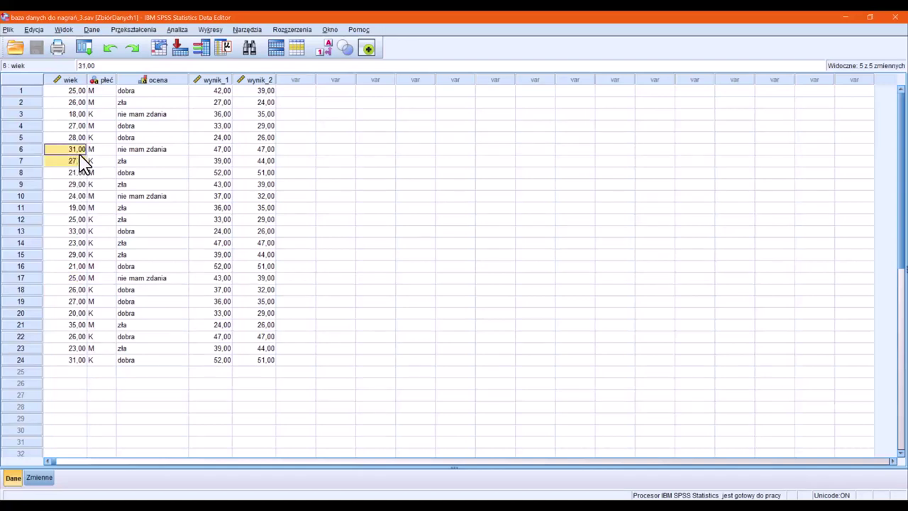
left_click(79, 114)
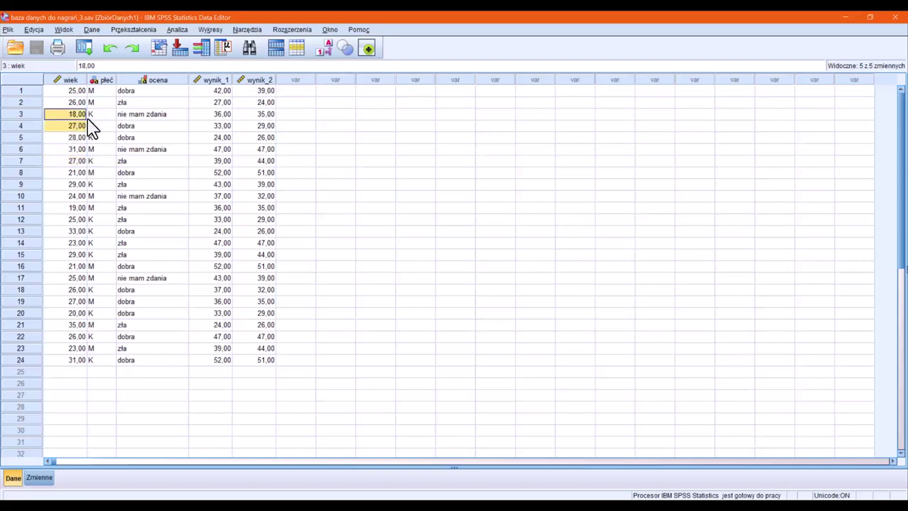
left_click(88, 124)
Review the scores of all 24 cases in wynik_1 and wynik_2, first together and then column by column.
left_click_drag(215, 80, 259, 82)
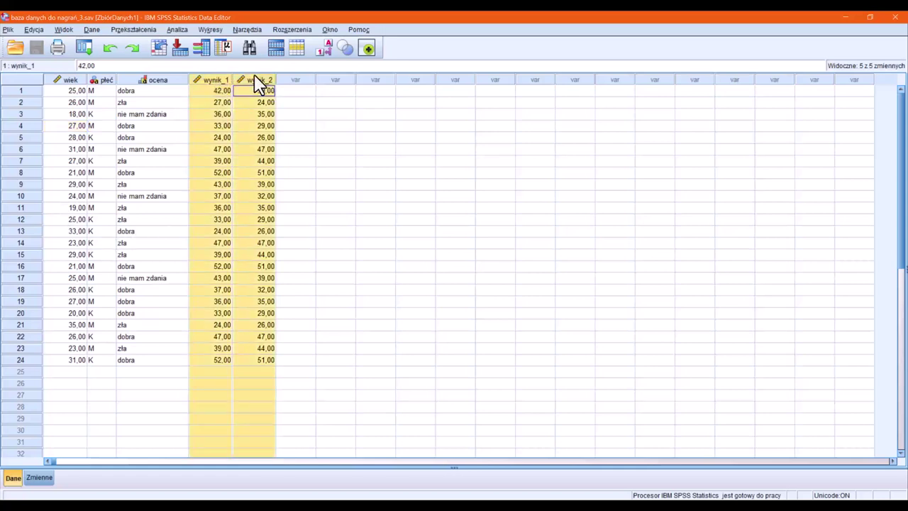
left_click(261, 302)
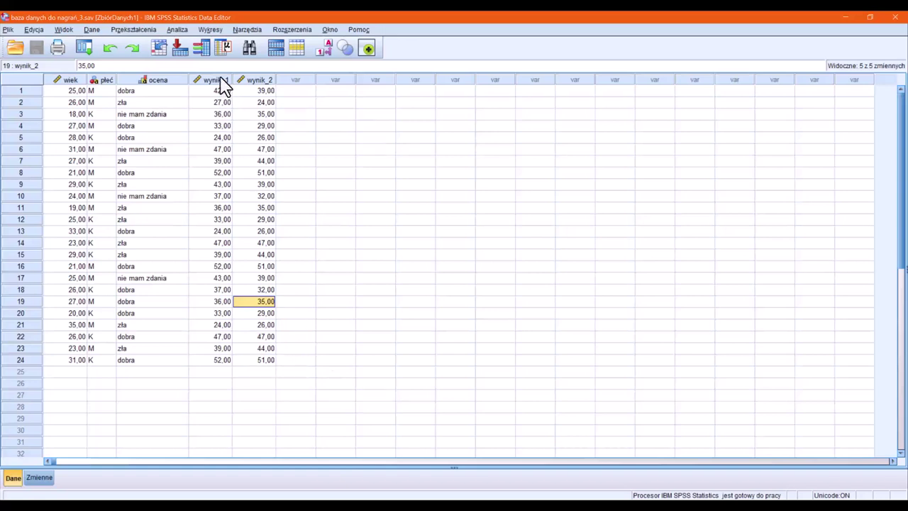
left_click_drag(222, 91, 221, 370)
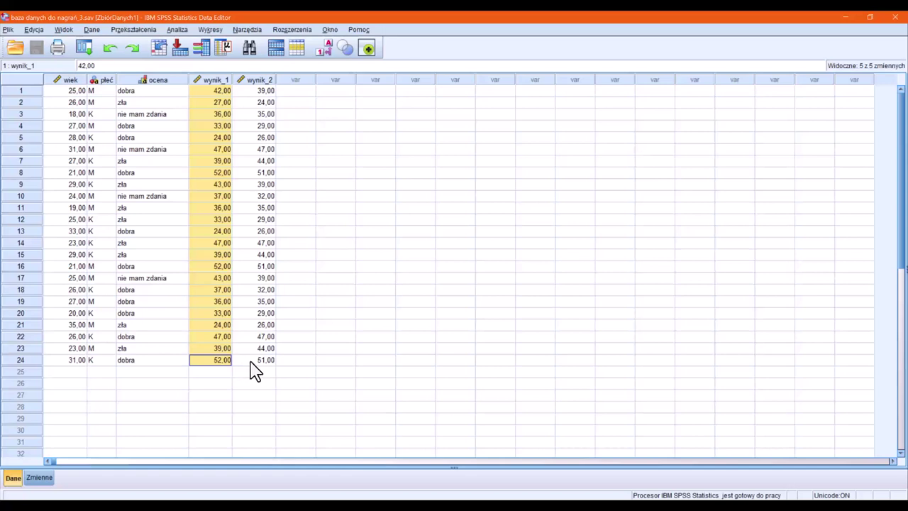
left_click(253, 360)
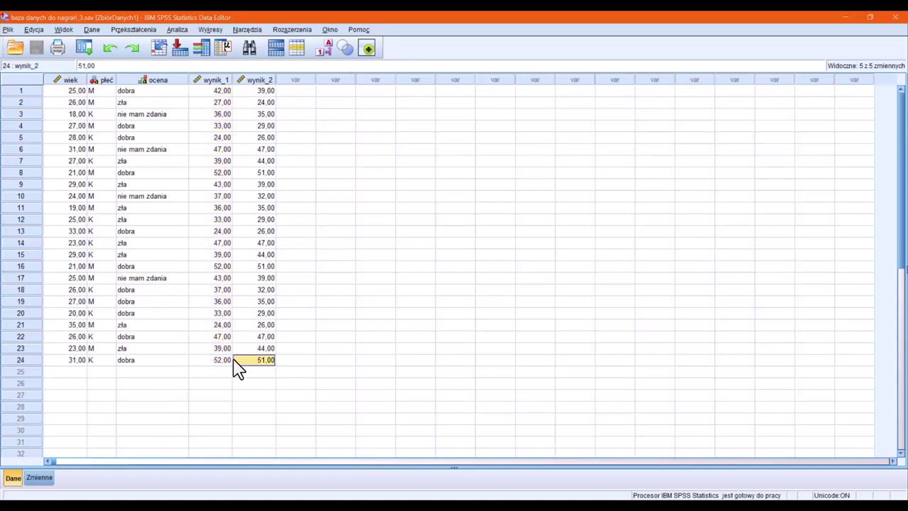
left_click_drag(222, 359, 220, 90)
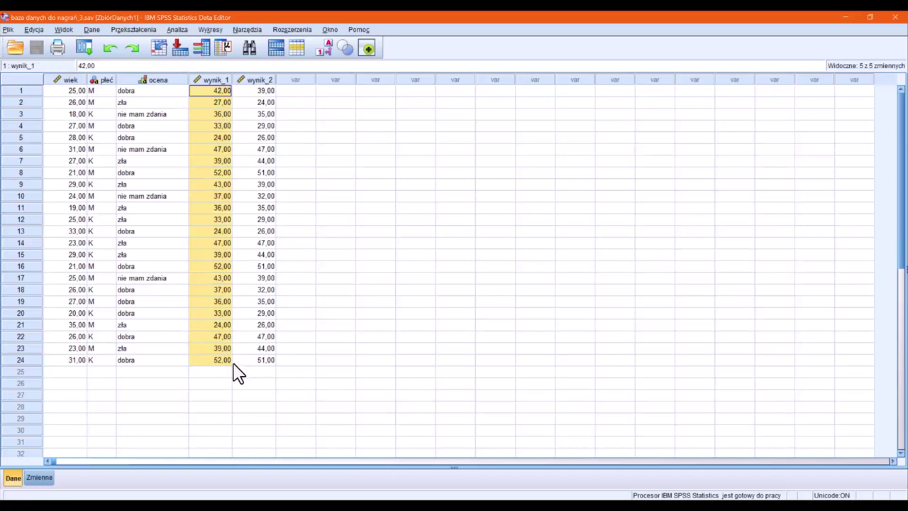
left_click_drag(257, 362, 262, 90)
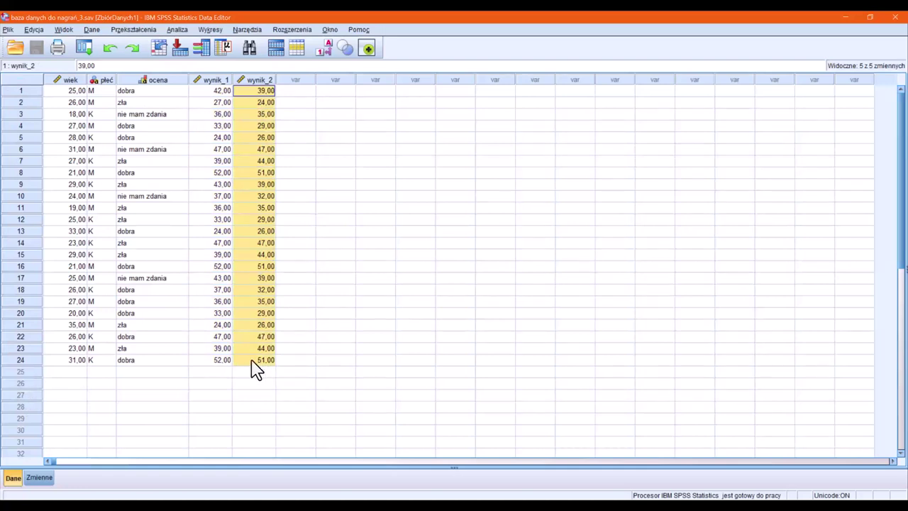
left_click(268, 312)
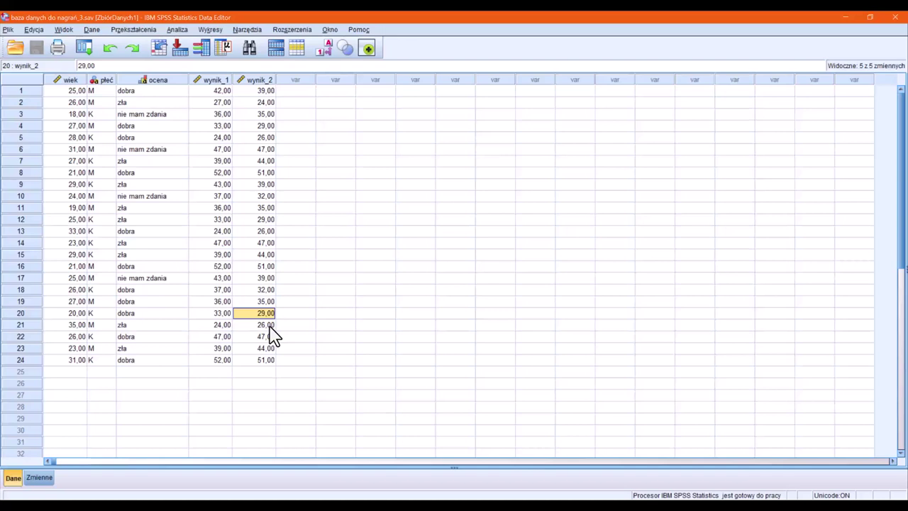
Compare the paired scores of case 2, the first 15 cases and the full set across wynik_1 and wynik_2.
left_click(221, 103)
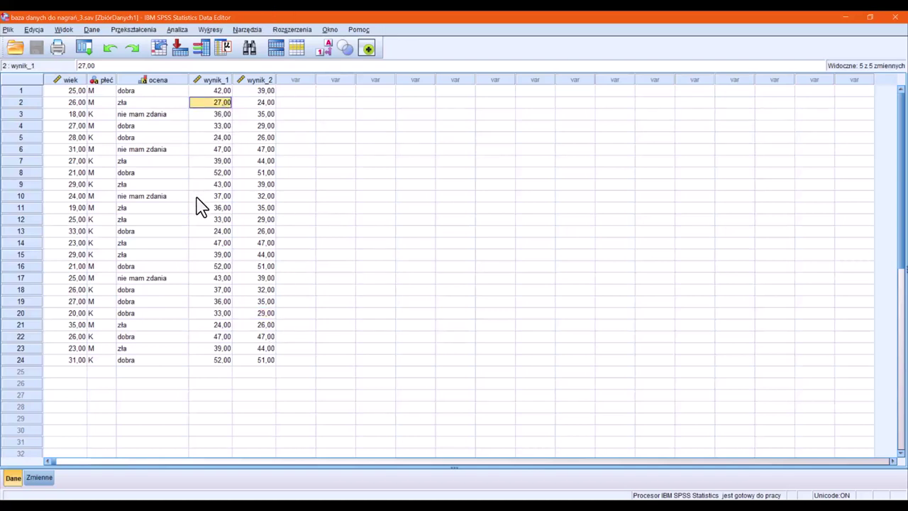
left_click(266, 103)
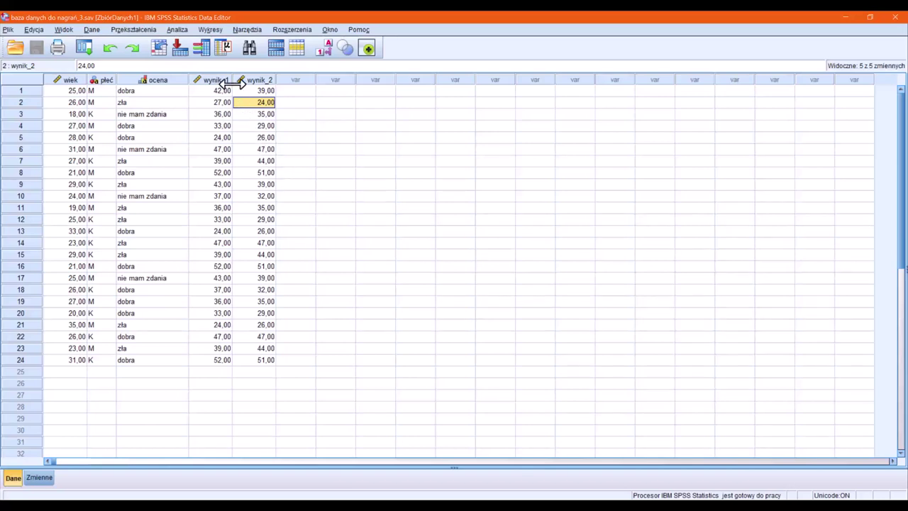
left_click_drag(220, 90, 221, 255)
left_click_drag(261, 91, 265, 257)
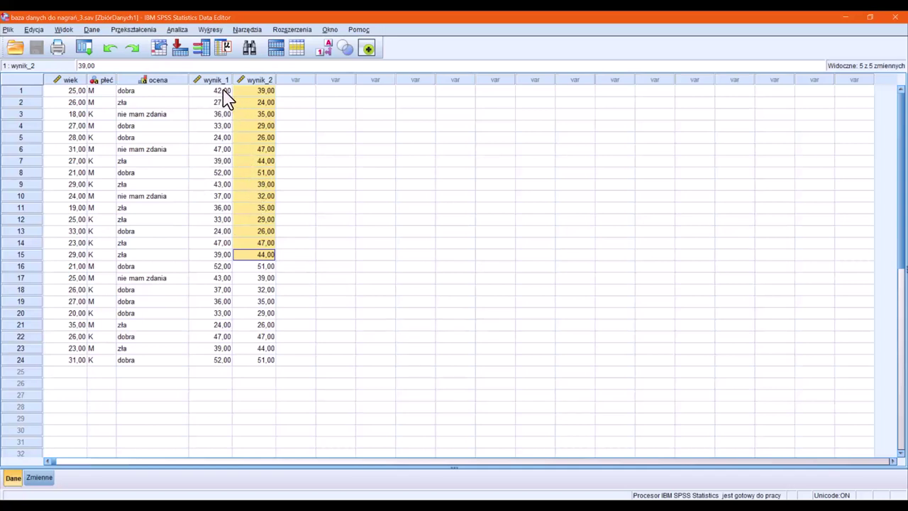
left_click_drag(224, 92, 216, 365)
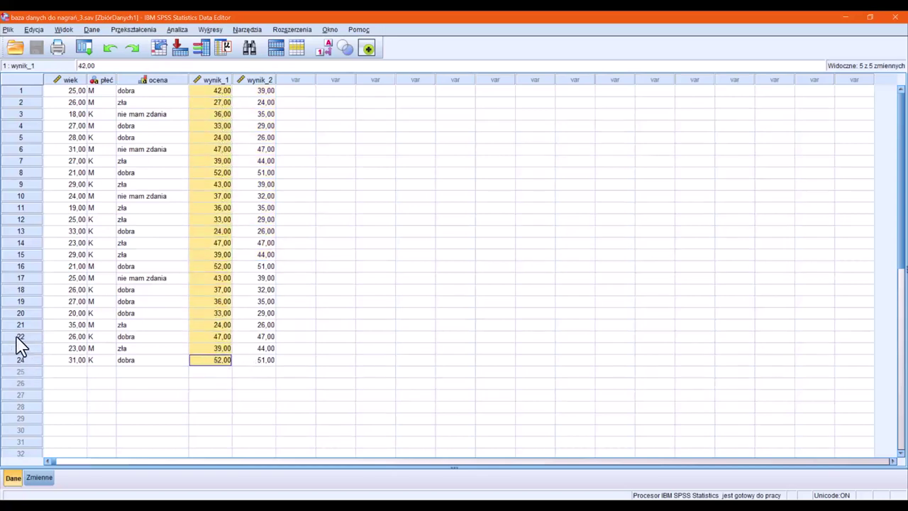
left_click_drag(259, 359, 269, 87)
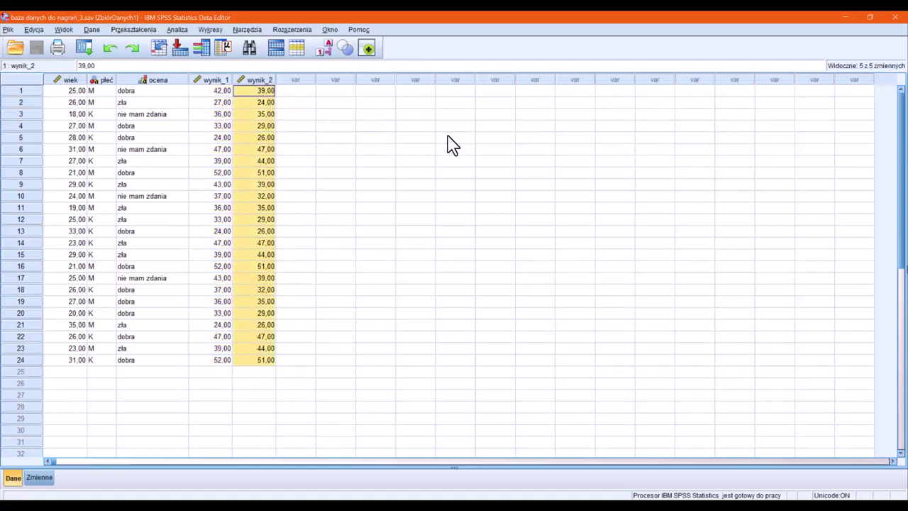
left_click(335, 172)
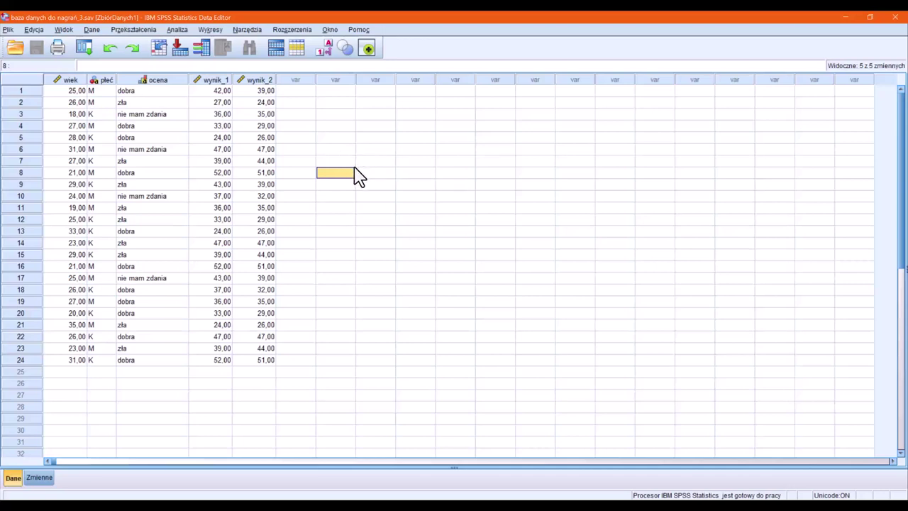
key("Down")
key("Down")
key("Down")
key("Right")
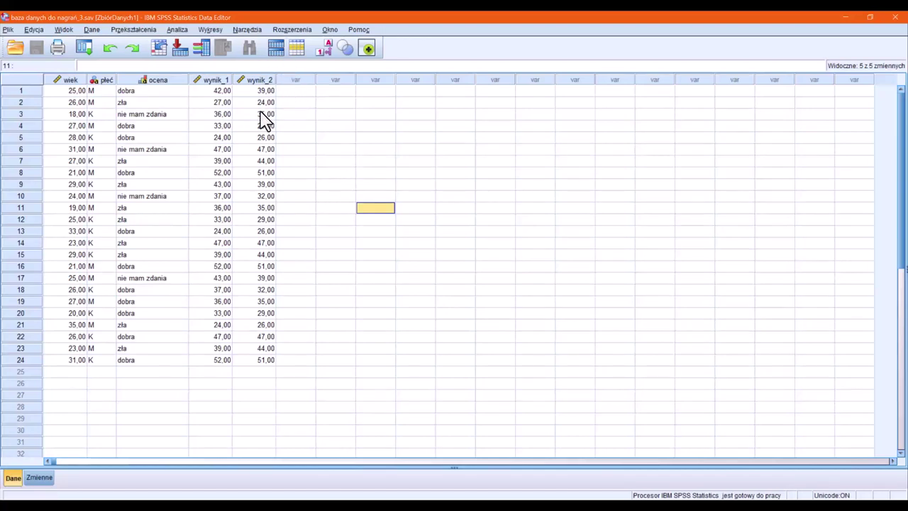
Highlight the wynik_1 and wynik_2 variables together to view them as a pair.
left_click(215, 80)
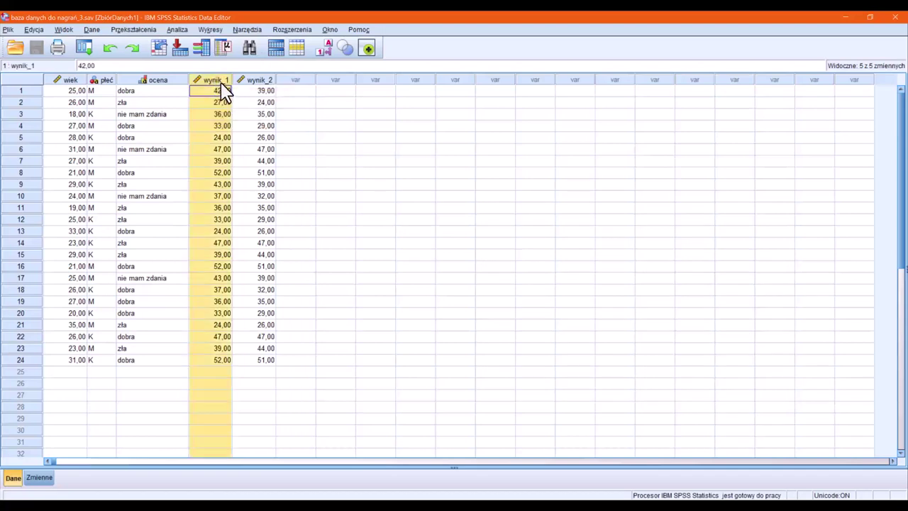
left_click(259, 80, "shift")
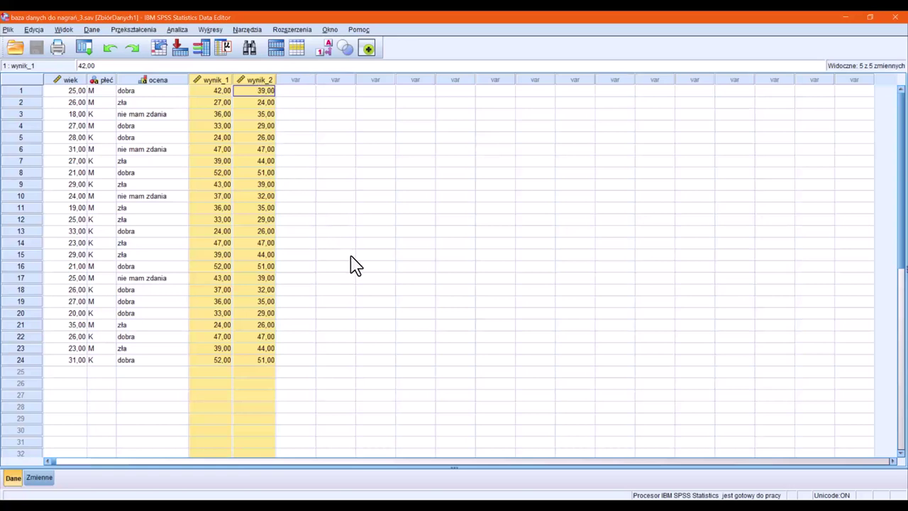
left_click(260, 186)
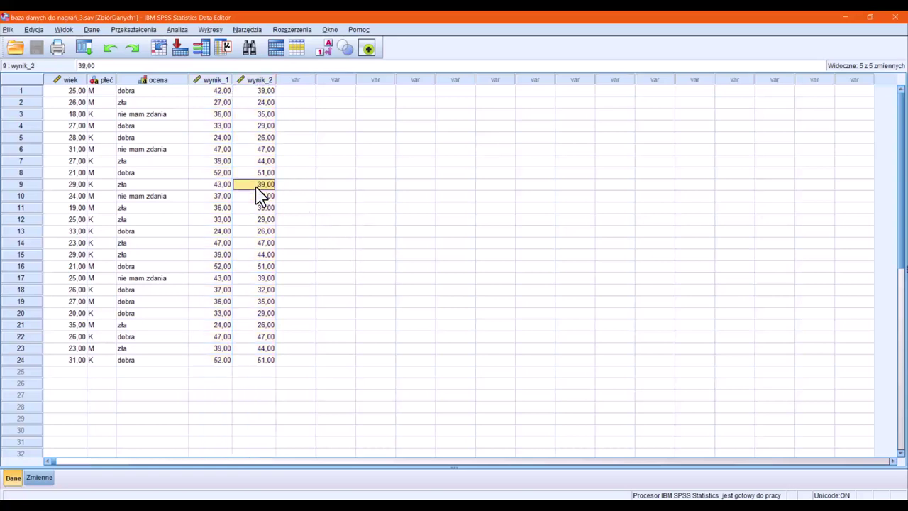
key("Up")
key("Up")
key("Right")
key("Right")
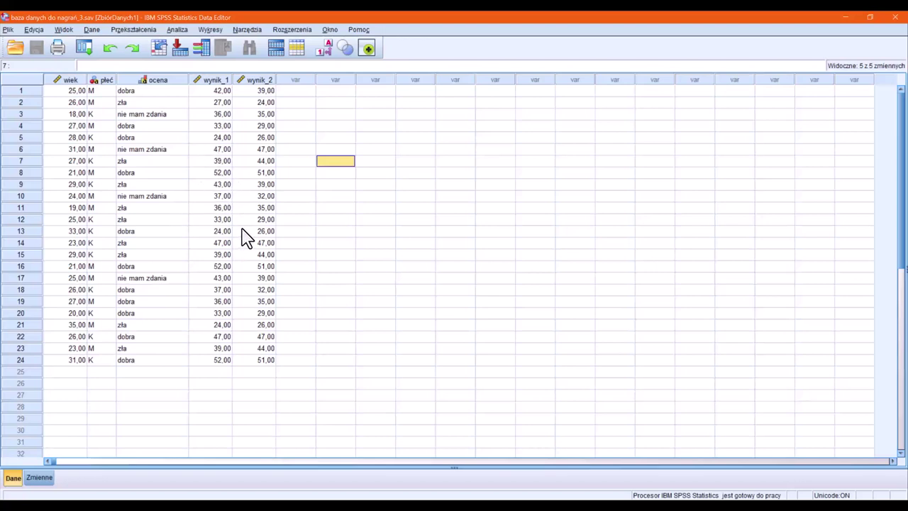
left_click(324, 186)
left_click(390, 190)
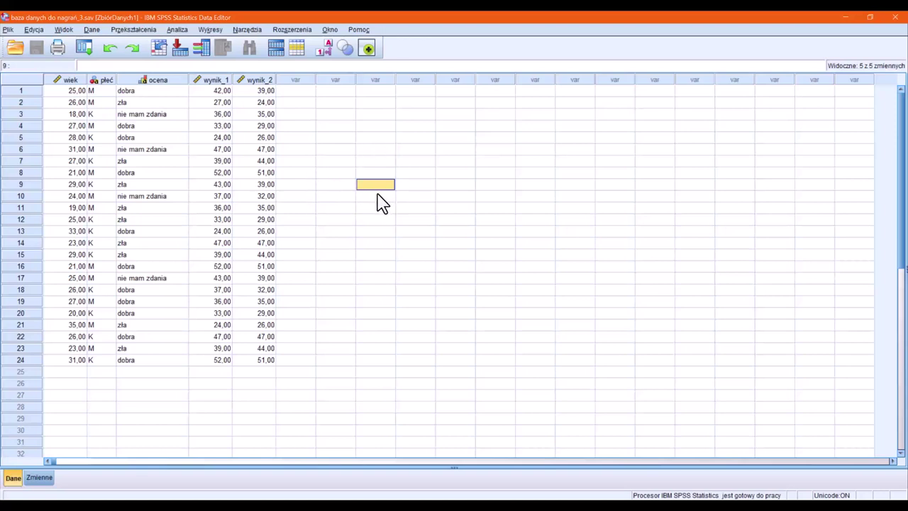
left_click(329, 197)
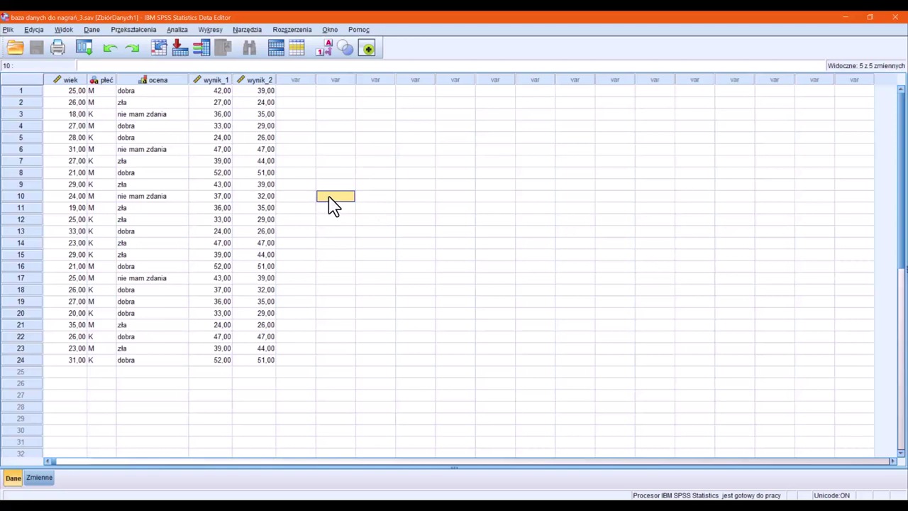
left_click(377, 199)
left_click(339, 201)
left_click(385, 203)
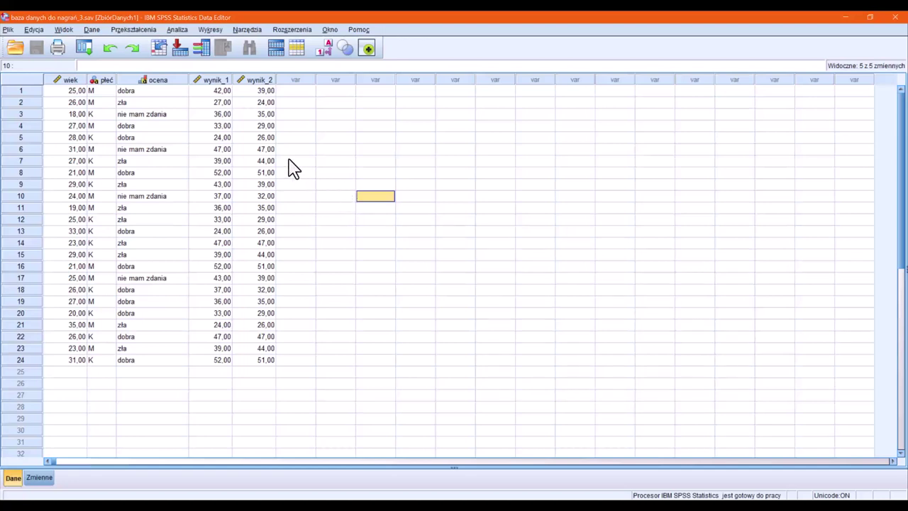
Examine both score columns over all 24 cases and compare wynik_1 with wynik_2 for cases 6 to 8.
left_click_drag(220, 90, 249, 360)
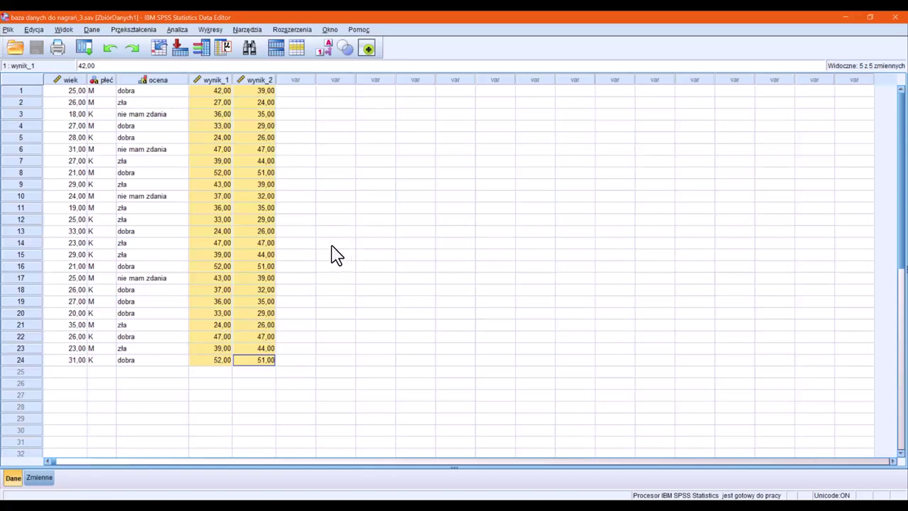
left_click(260, 268)
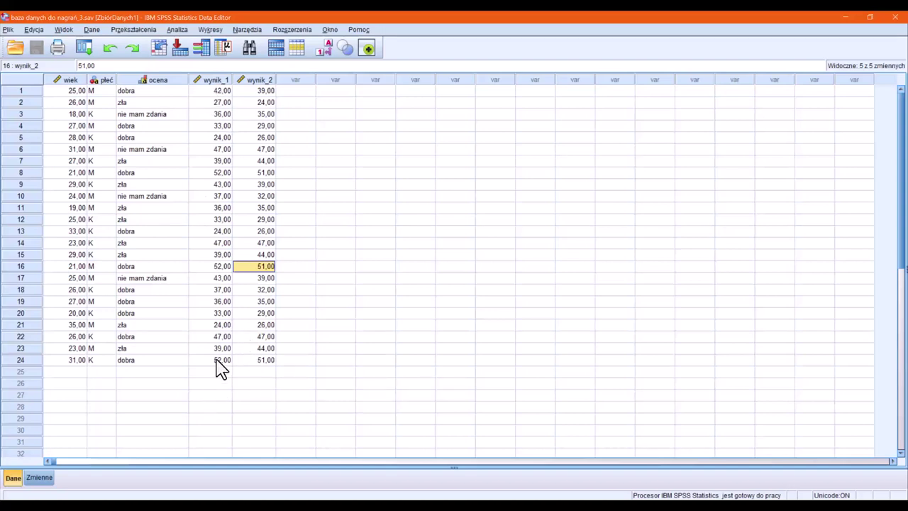
left_click_drag(219, 360, 235, 93)
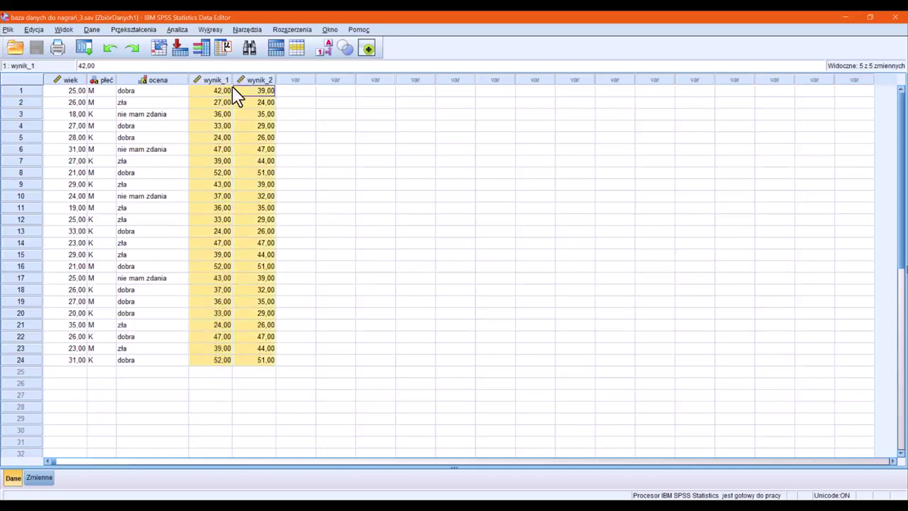
left_click(219, 360)
left_click_drag(250, 361, 259, 88)
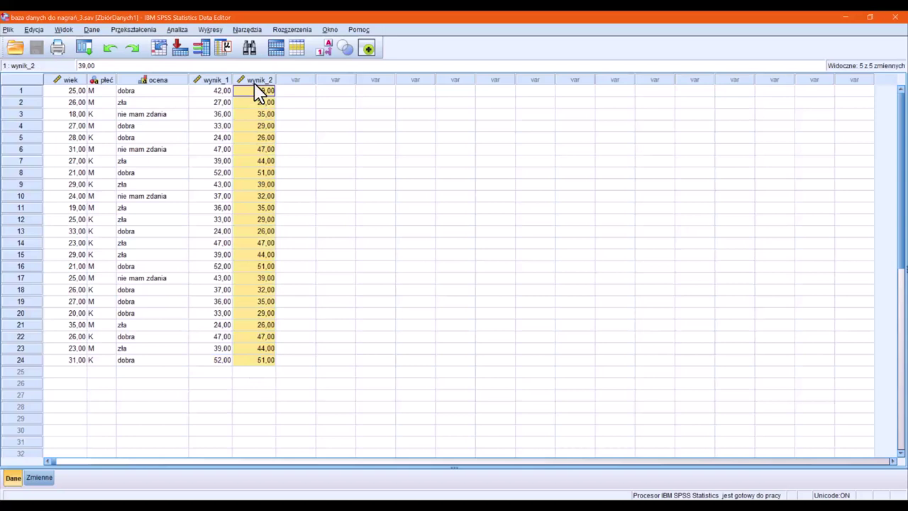
left_click(218, 151)
left_click(241, 151)
left_click(209, 167)
left_click(238, 163)
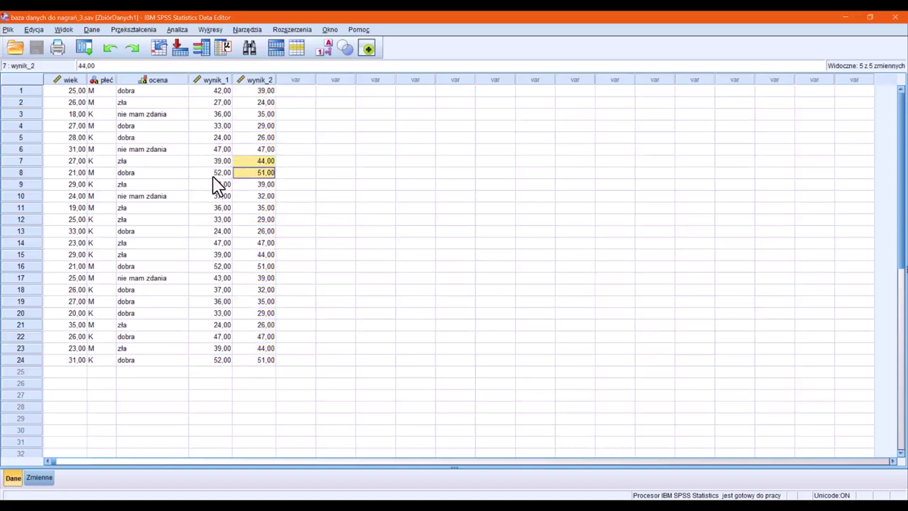
left_click(213, 177)
left_click(272, 173)
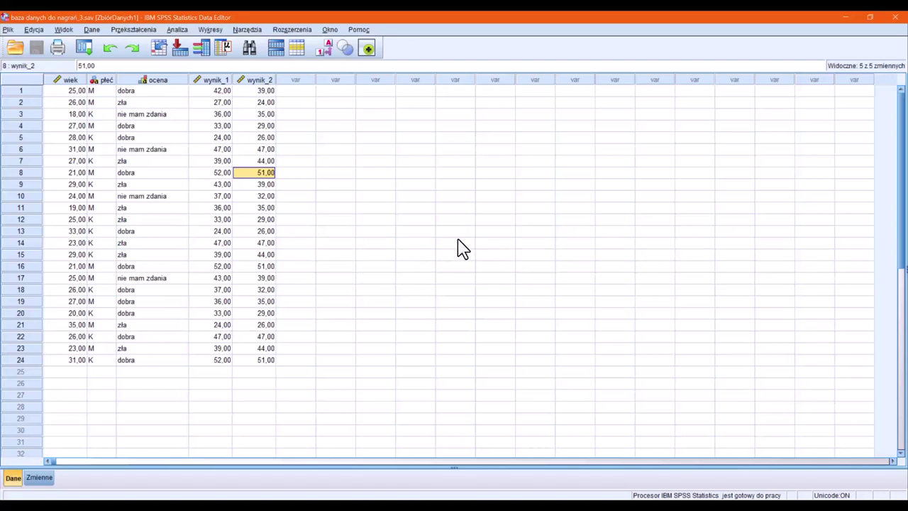
Examine the wynik_1 and wynik_2 scores of all 24 cases, and the wynik_2 scores of cases 19 to 24.
left_click_drag(220, 360, 266, 91)
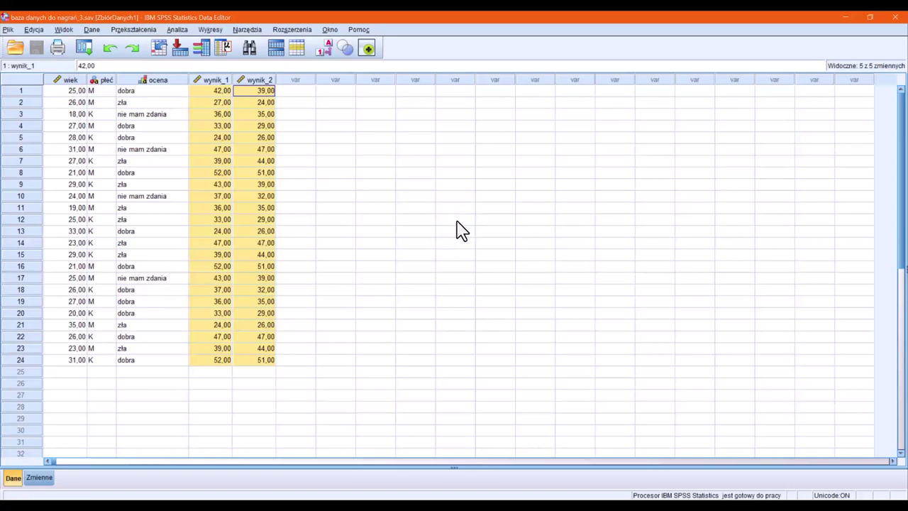
left_click(392, 212)
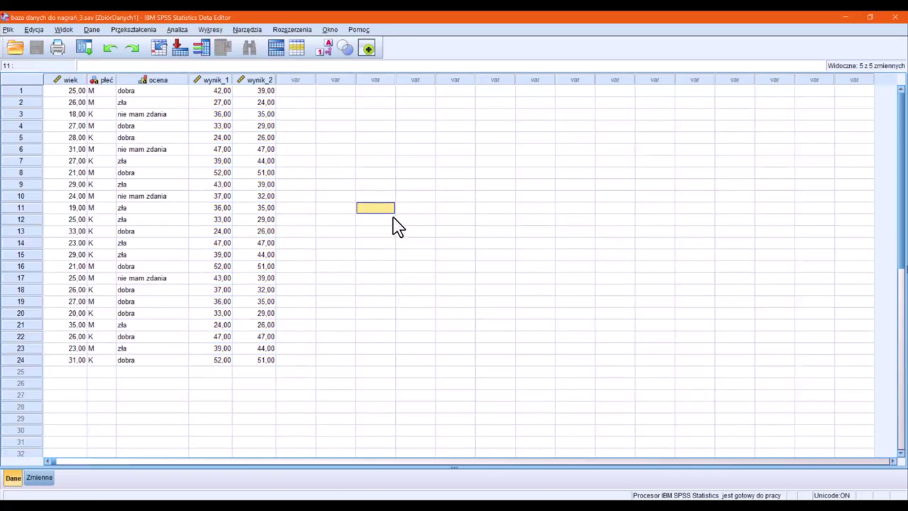
left_click_drag(263, 361, 239, 307)
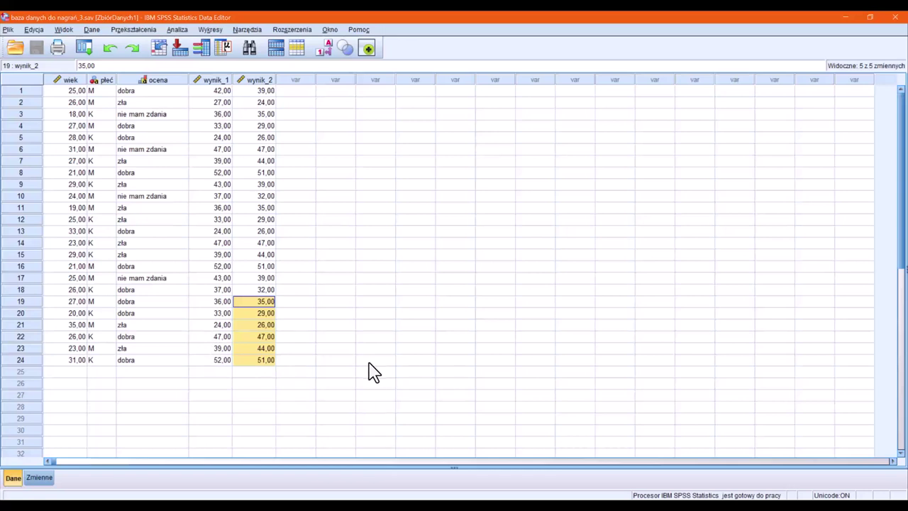
left_click(369, 337)
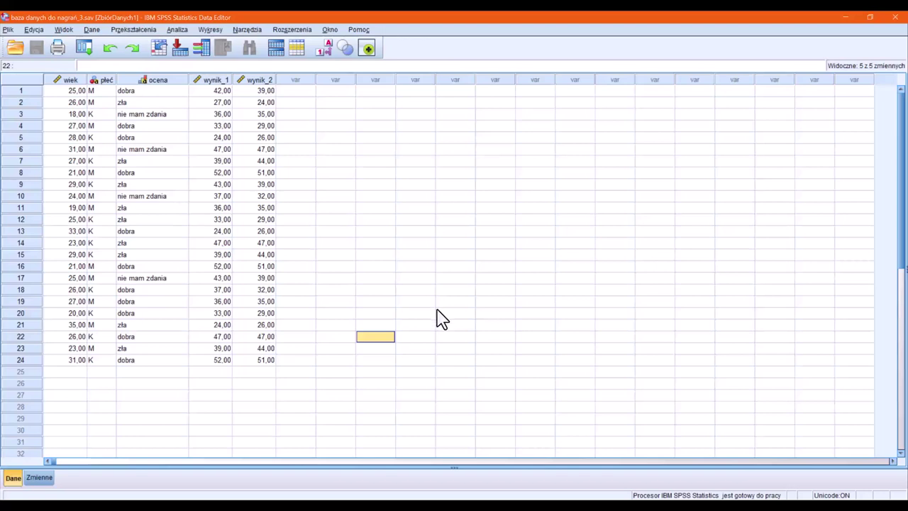
key("Up")
key("Up")
key("Up")
key("Up")
key("Up")
key("Up")
key("Up")
key("Up")
key("Up")
key("Up")
key("Up")
key("Up")
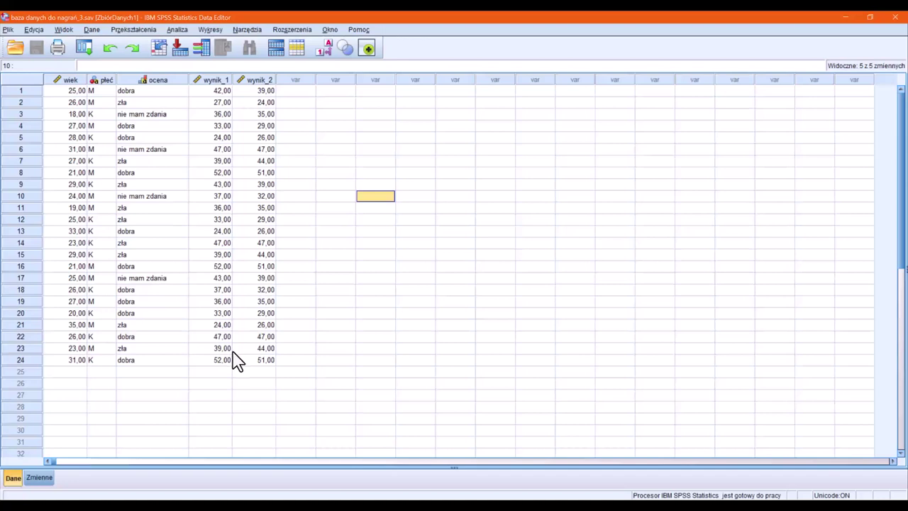
Start computing a new variable with roznica as the target name, and list the source variables by name instead of label.
left_click(135, 30)
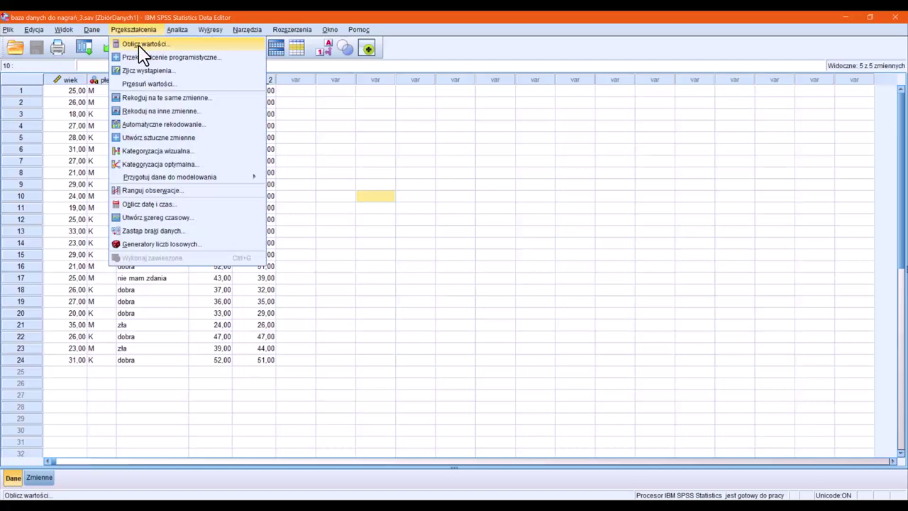
left_click(144, 45)
left_click_drag(560, 142, 491, 102)
type("roznica")
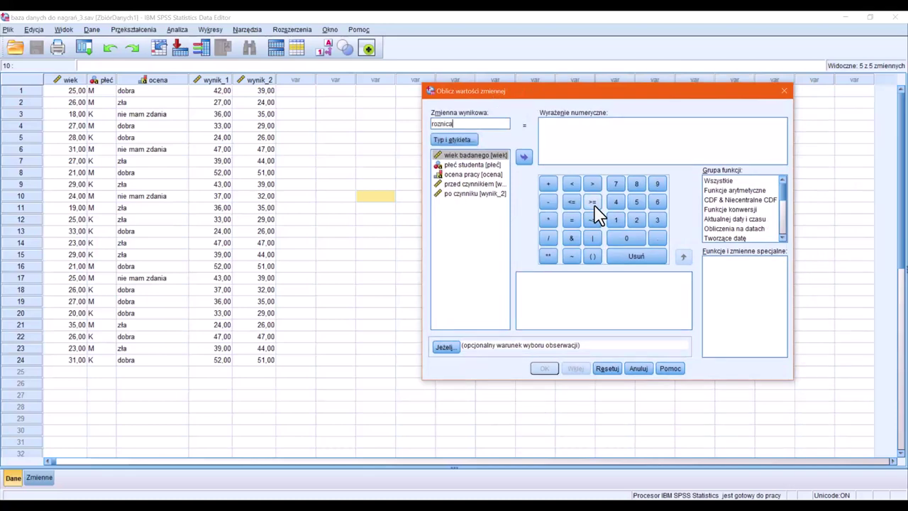
right_click(486, 194)
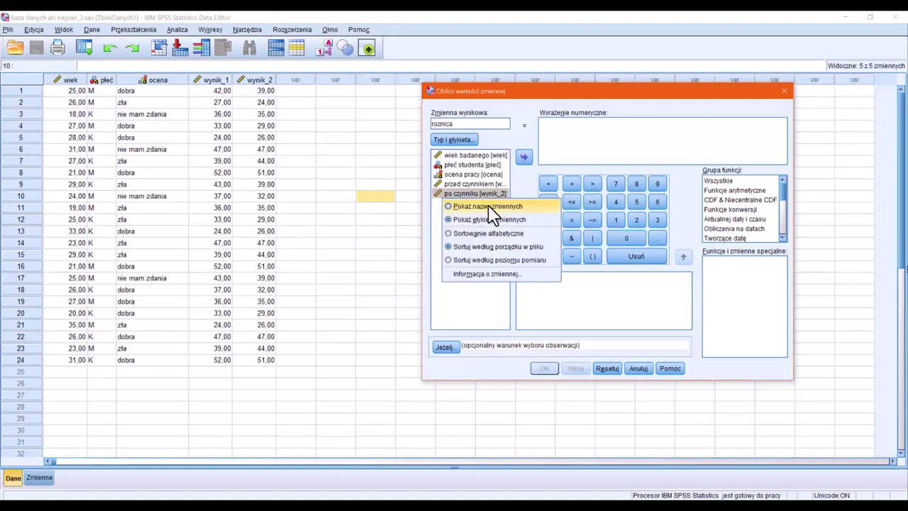
left_click(485, 207)
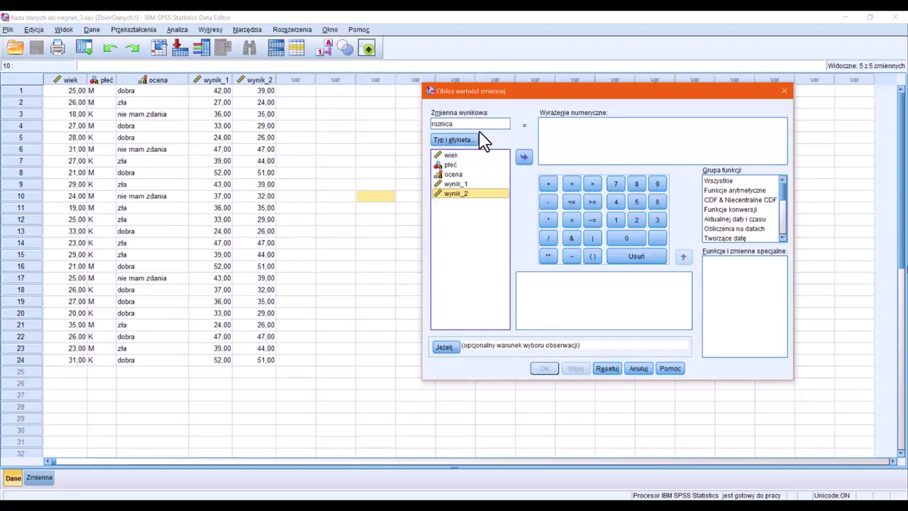
Build the numeric expression wynik_2 - wynik_1 for the roznica variable.
left_click(524, 158)
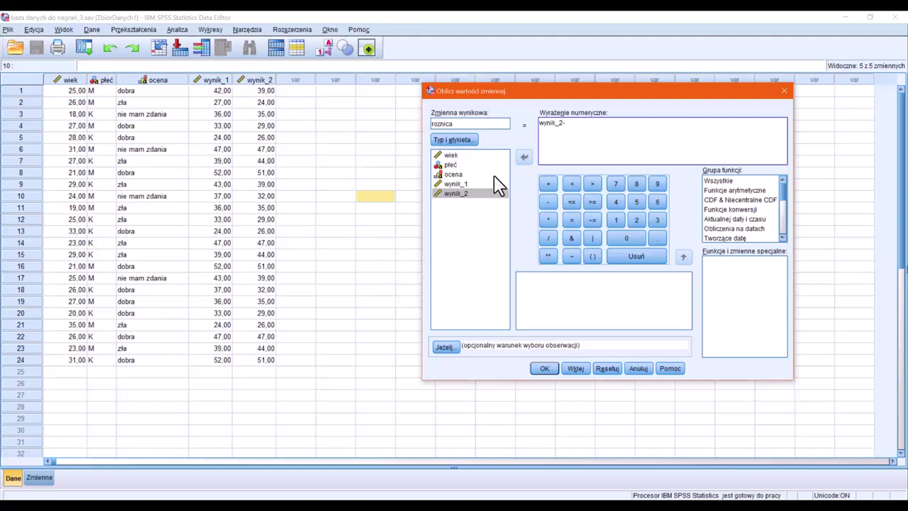
left_click(488, 184)
type("-")
left_click(523, 158)
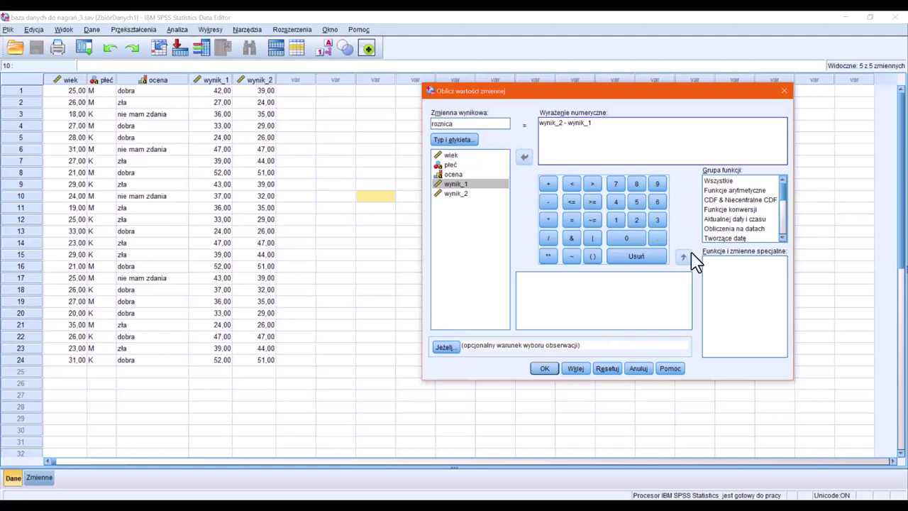
Check the order of both terms in the expression wynik_2 - wynik_1 and run the computation of roznica.
triple_click(570, 121)
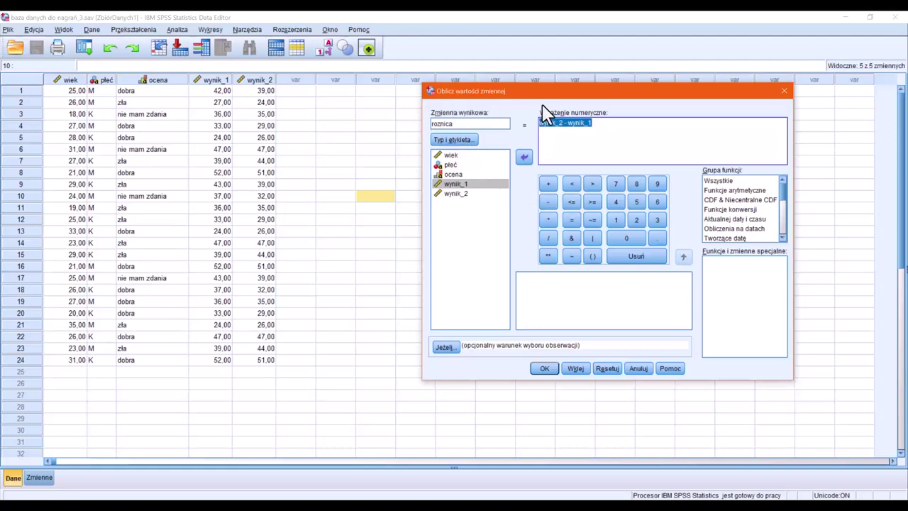
left_click(563, 123)
key("BackSpace")
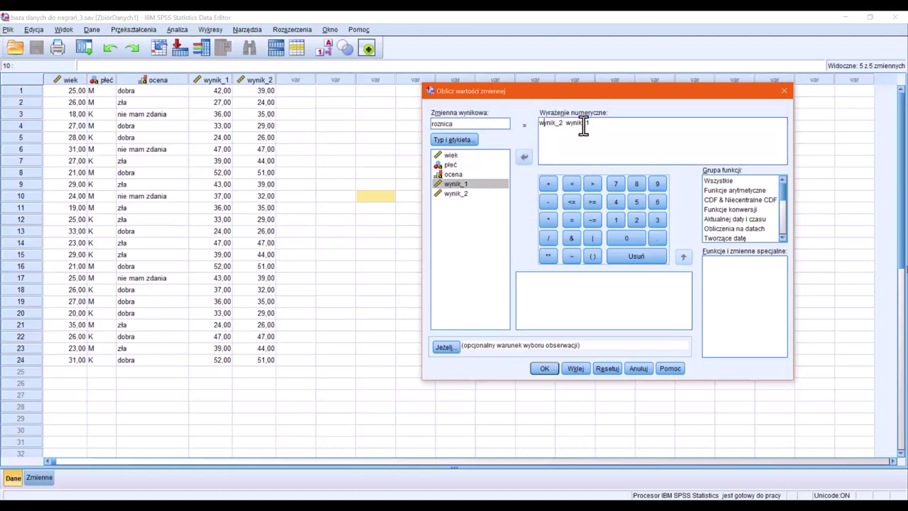
left_click(565, 122)
left_click_drag(562, 122, 531, 122)
left_click_drag(601, 124, 570, 126)
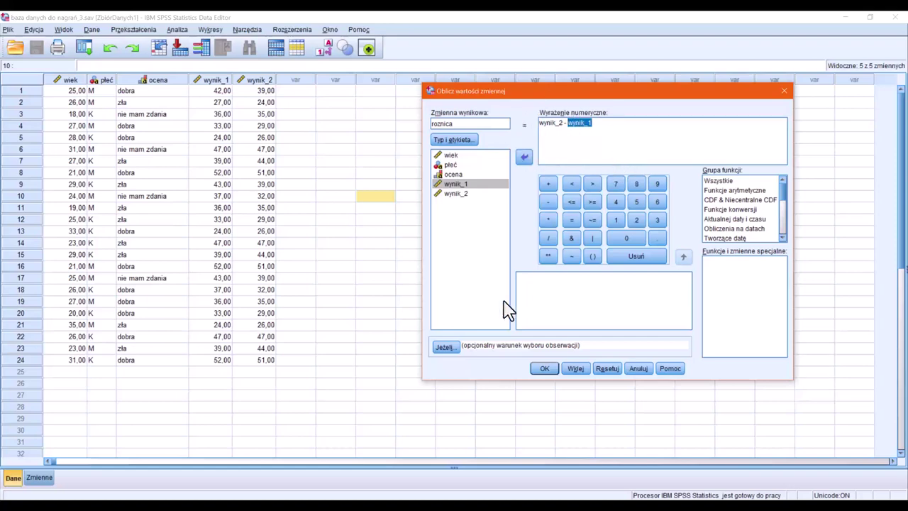
left_click(546, 369)
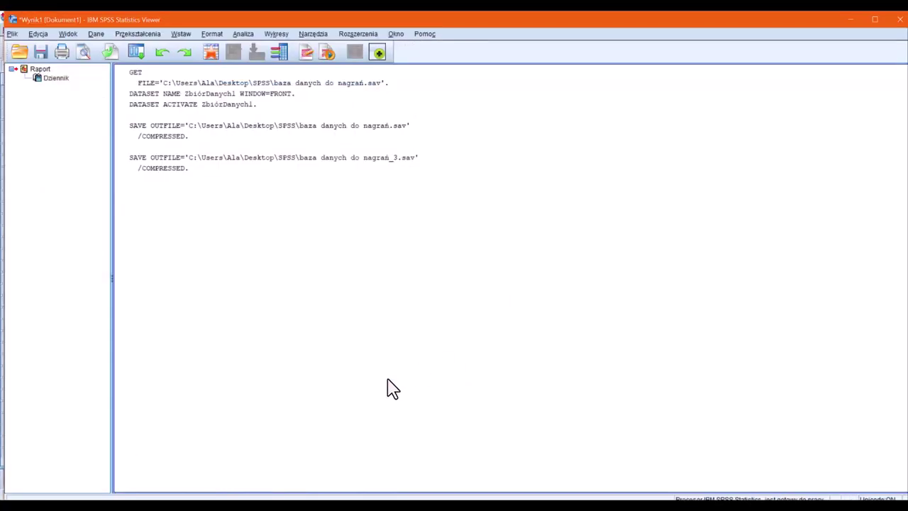
Return to the Data Editor and examine the computed roznica values for all 24 cases.
key("alt+Tab")
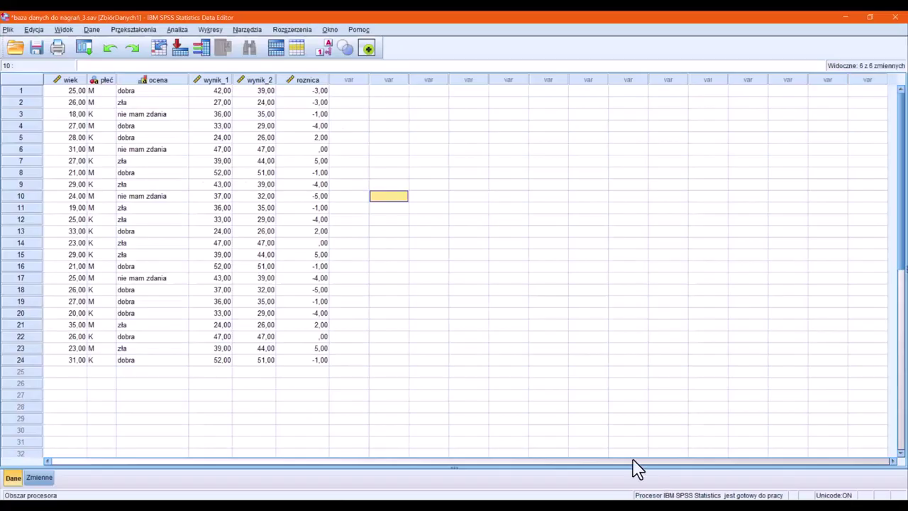
left_click(319, 79)
left_click(532, 285)
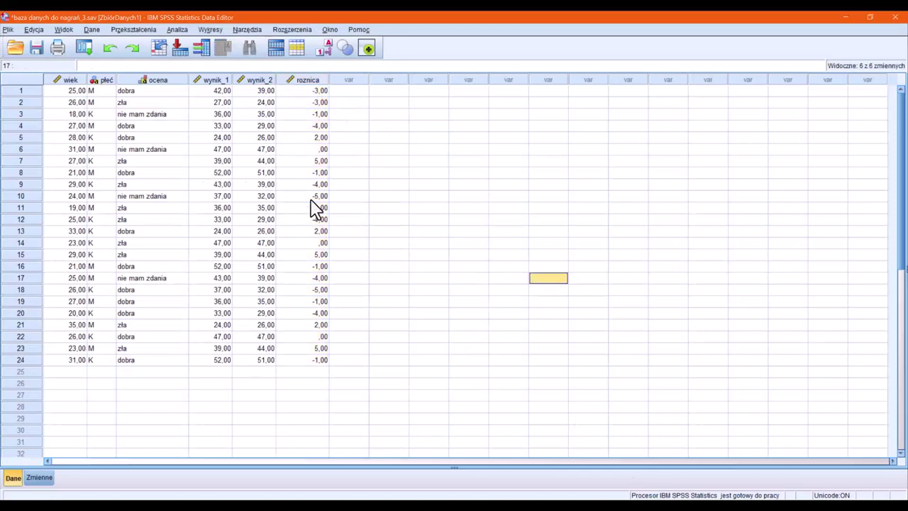
left_click_drag(314, 92, 317, 374)
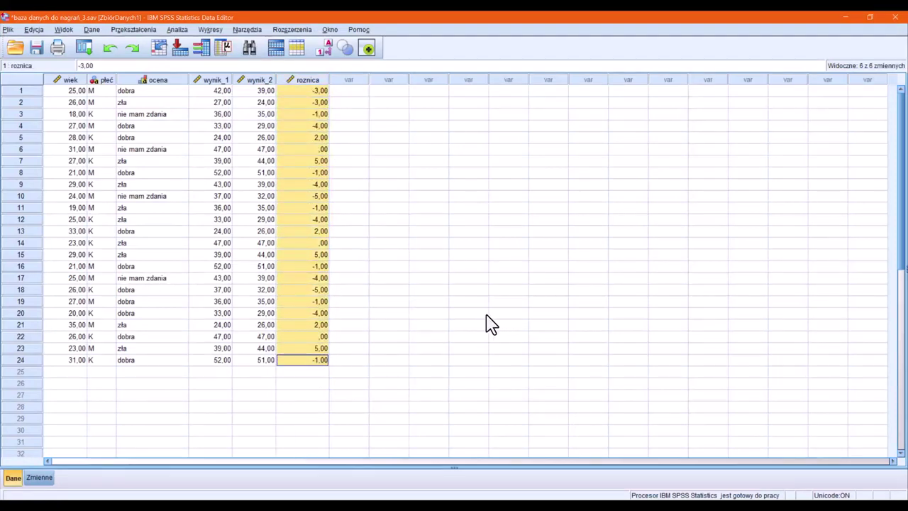
left_click(377, 185)
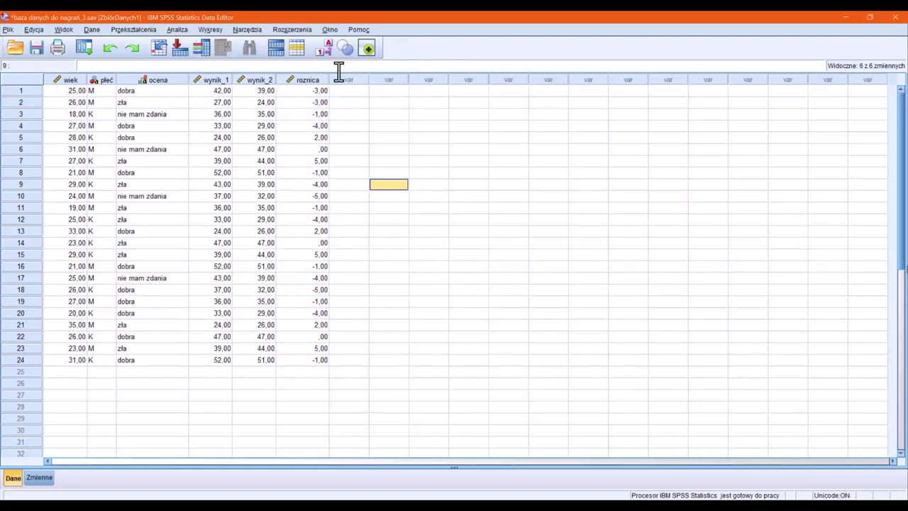
left_click(307, 79)
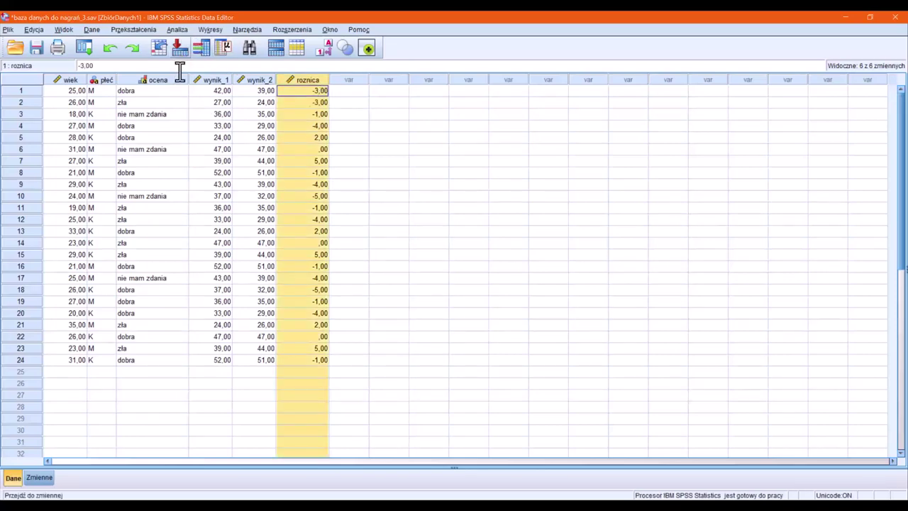
left_click(210, 149)
Set up an Explore analysis (Eksploracja) with roznica as the dependent variable.
left_click(174, 30)
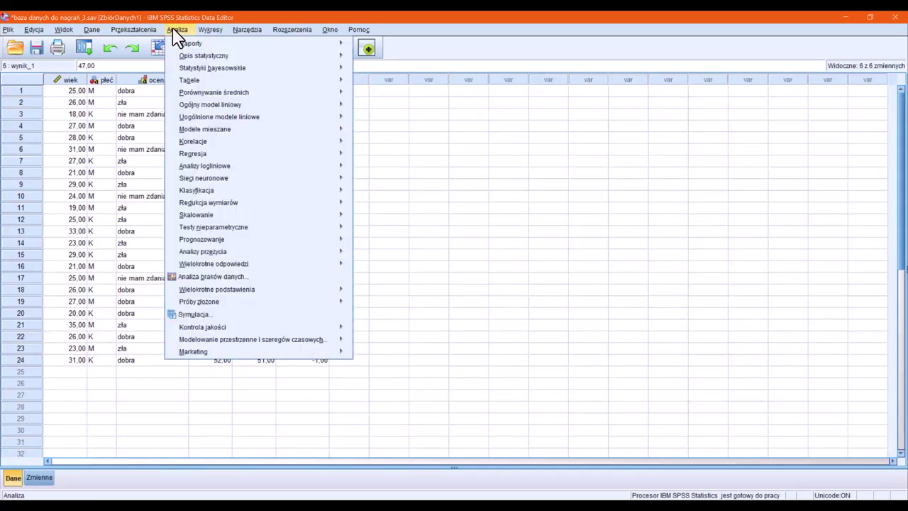
mouse_move(182, 57)
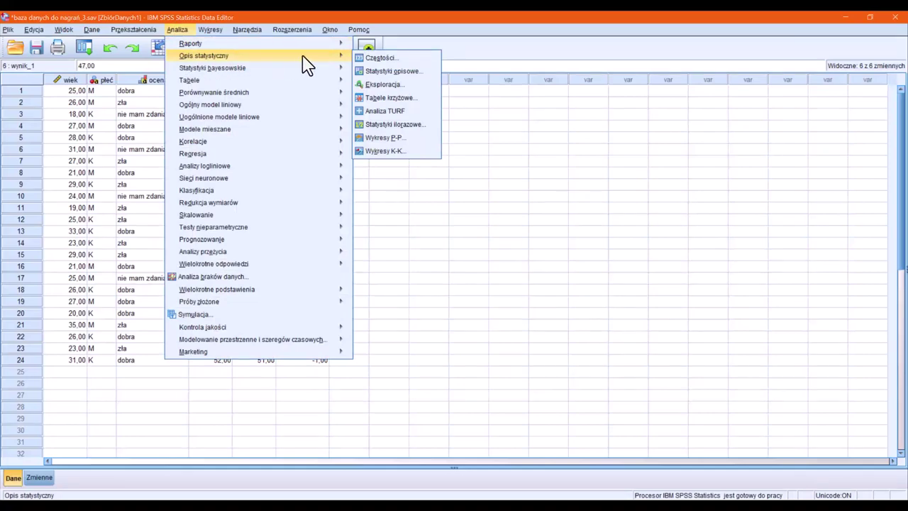
left_click(387, 85)
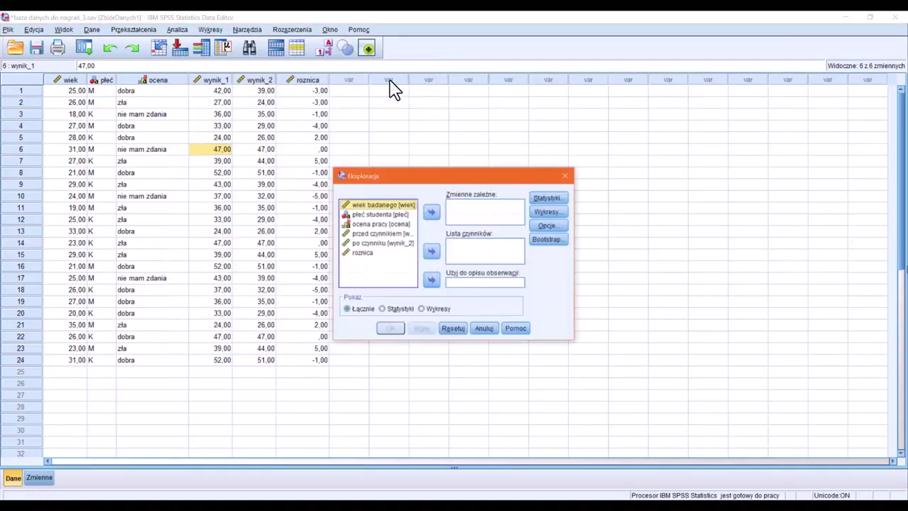
left_click(379, 258)
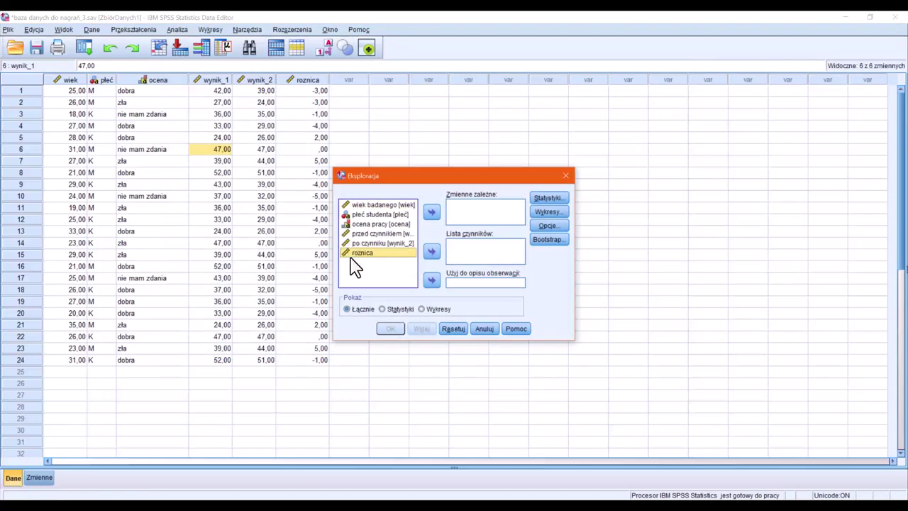
left_click(432, 213)
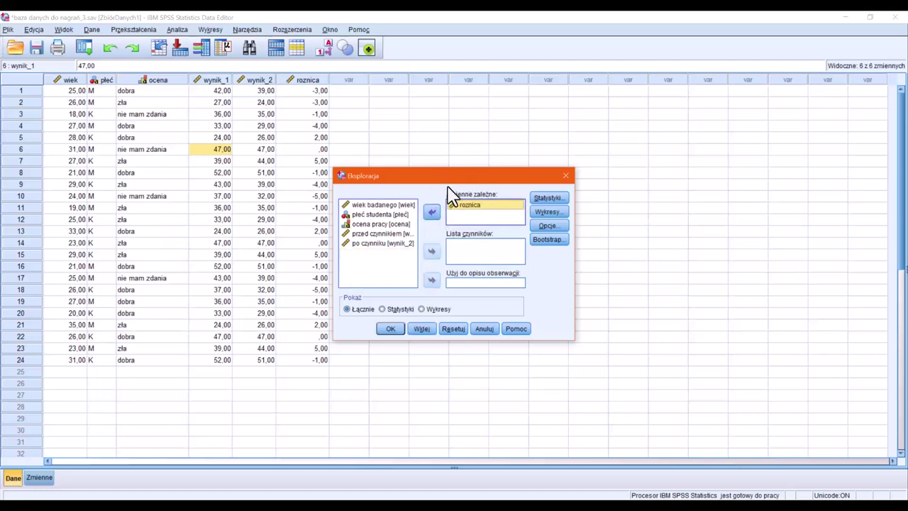
Add a histogram and normality plots with tests to the Explore analysis of roznica, and run it.
left_click(559, 214)
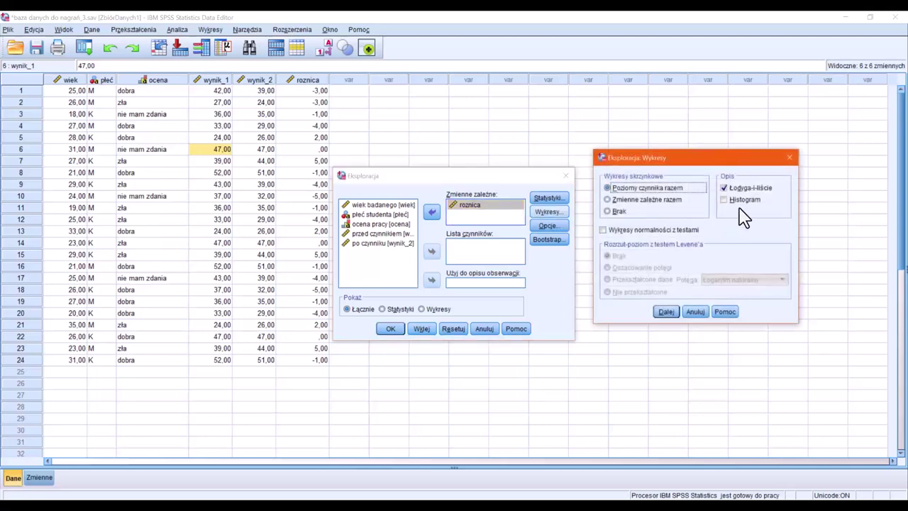
left_click(746, 201)
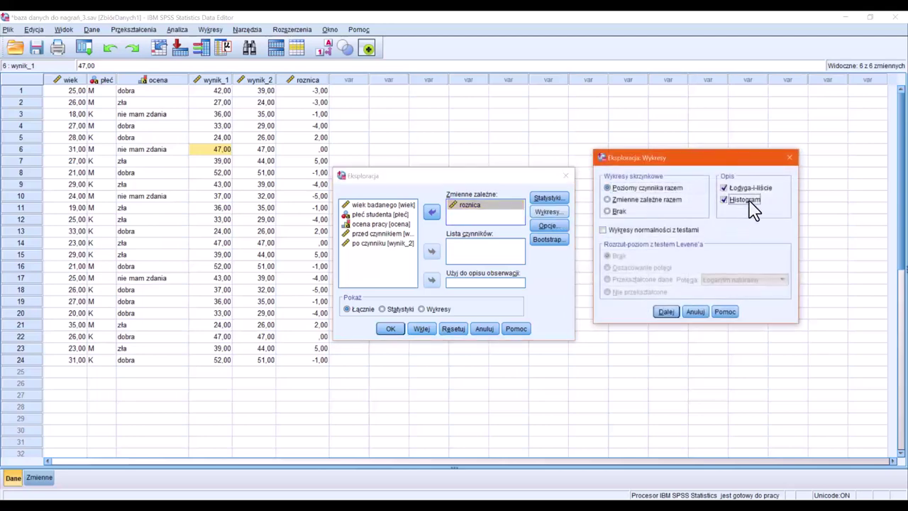
left_click(628, 232)
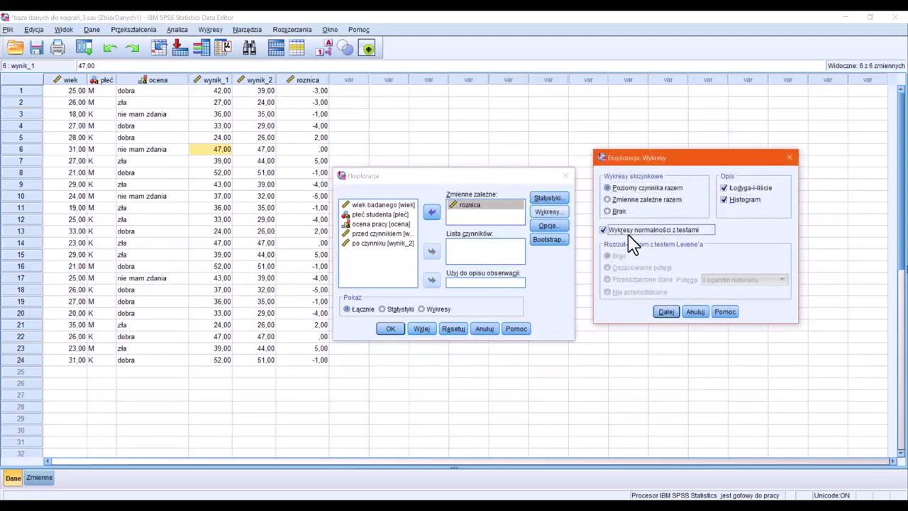
left_click(670, 317)
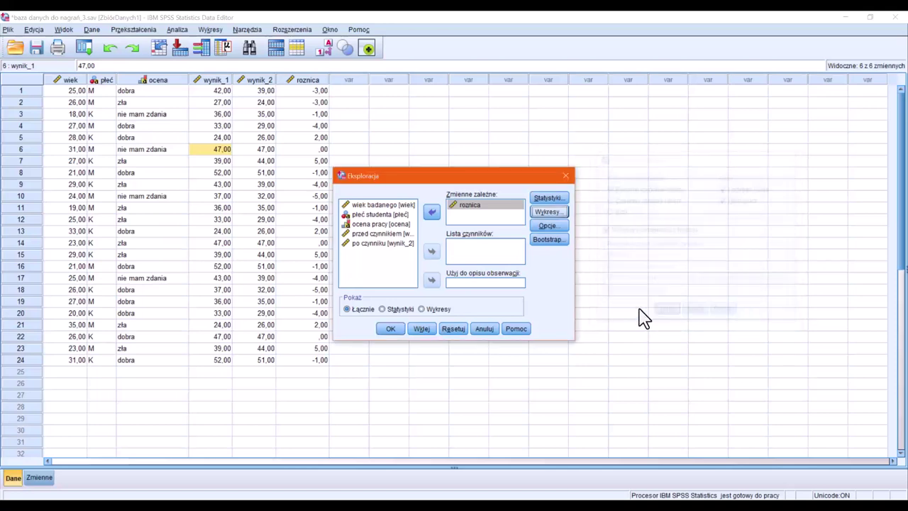
left_click(392, 330)
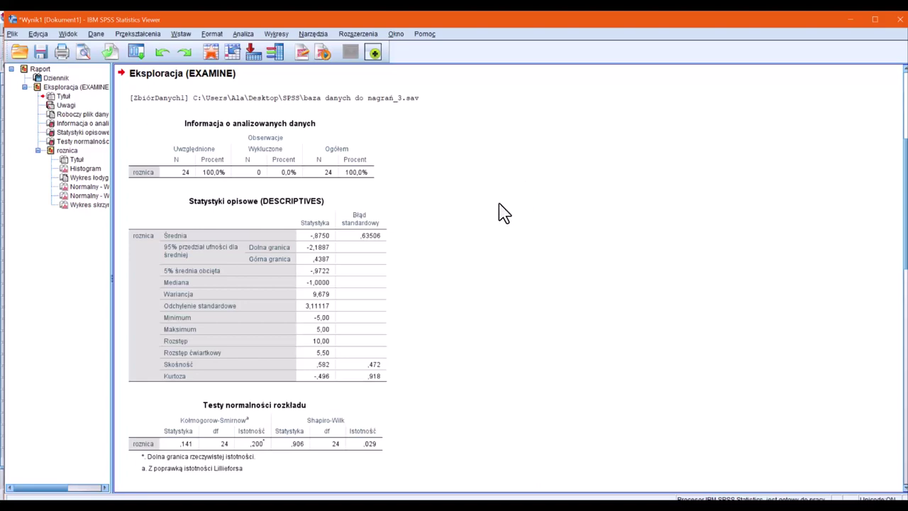
Review the descriptive statistics, the normality tests and the histogram for roznica in the output report.
scroll(320, 313, "down", 3)
scroll(323, 313, "up", 3)
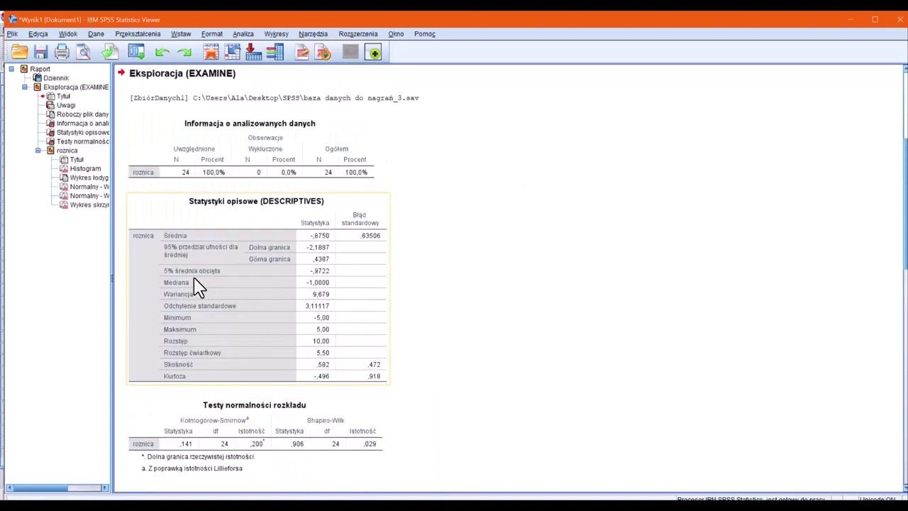
left_click(197, 287)
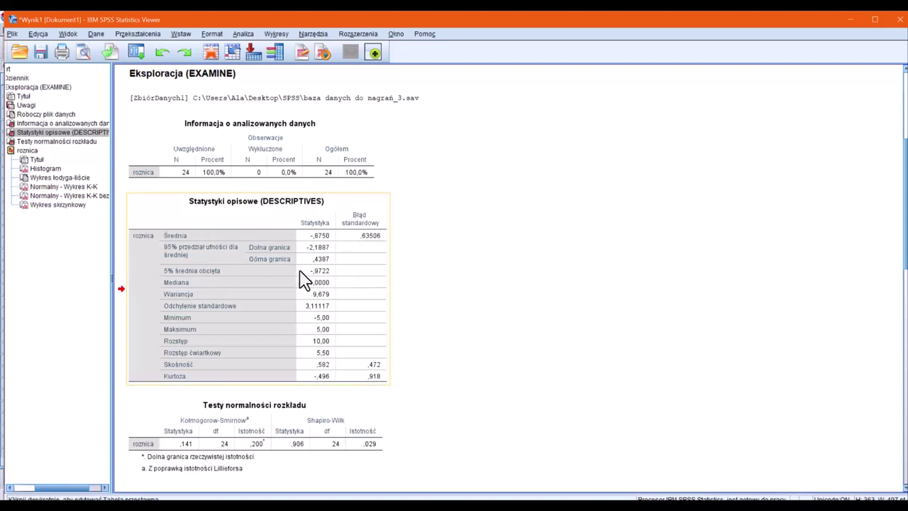
scroll(279, 271, "down", 3)
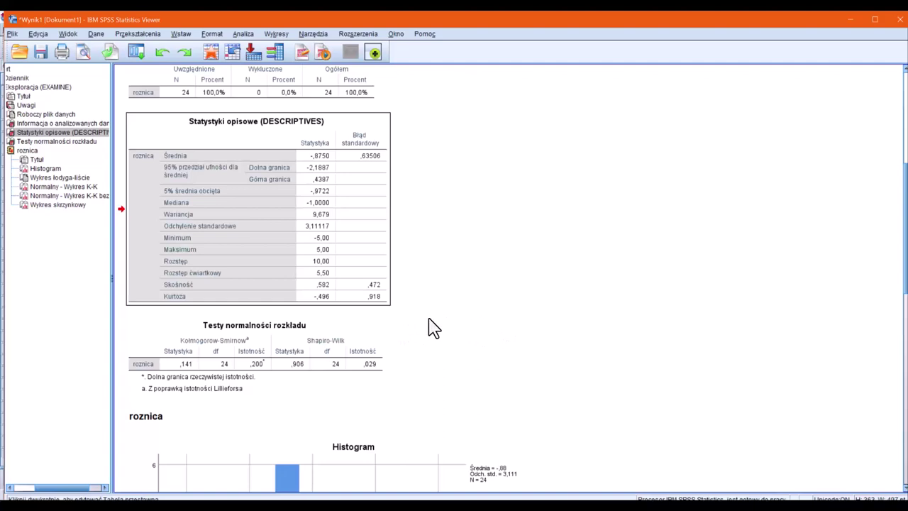
left_click(277, 373)
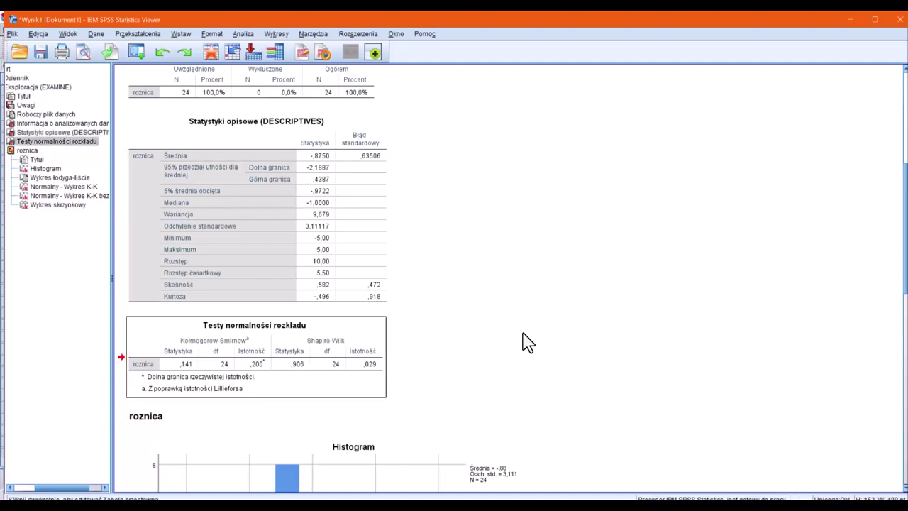
scroll(523, 340, "down", 3)
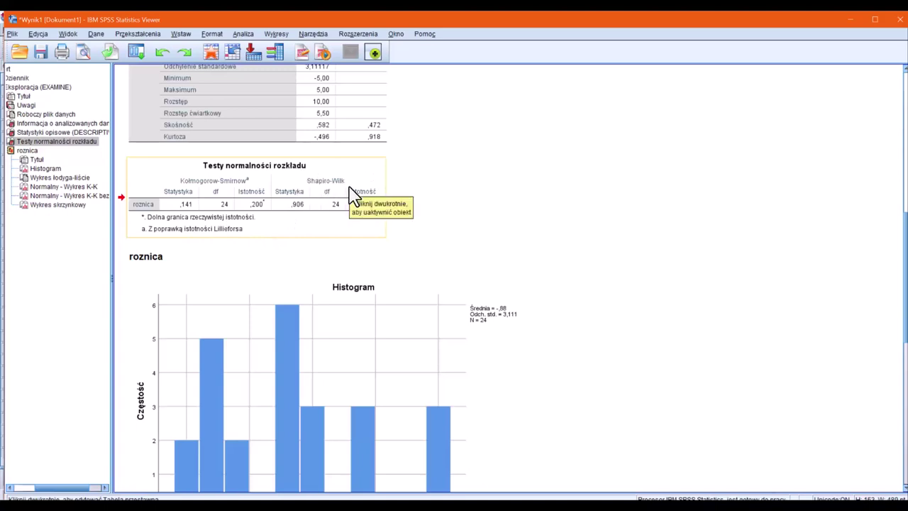
Examine the Kolmogorov-Smirnov and Shapiro-Wilk results for roznica in the normality tests table.
left_click(513, 220)
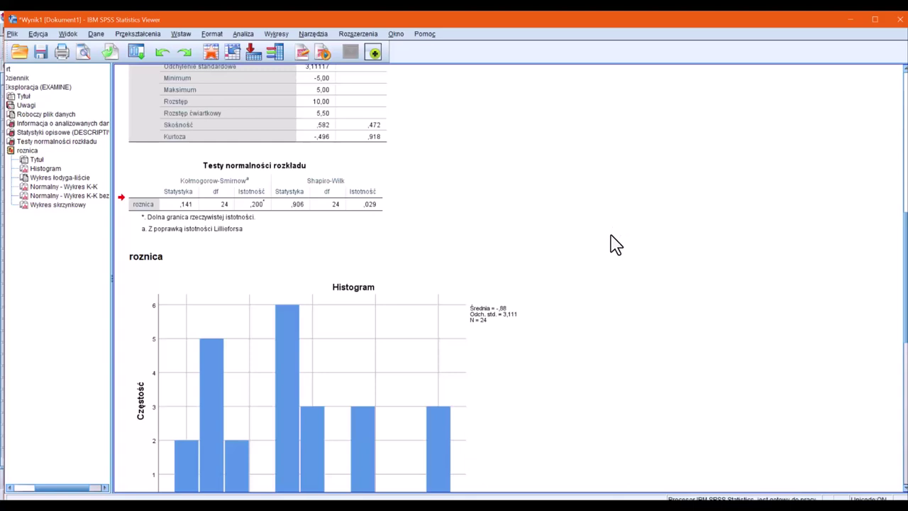
left_click(284, 193)
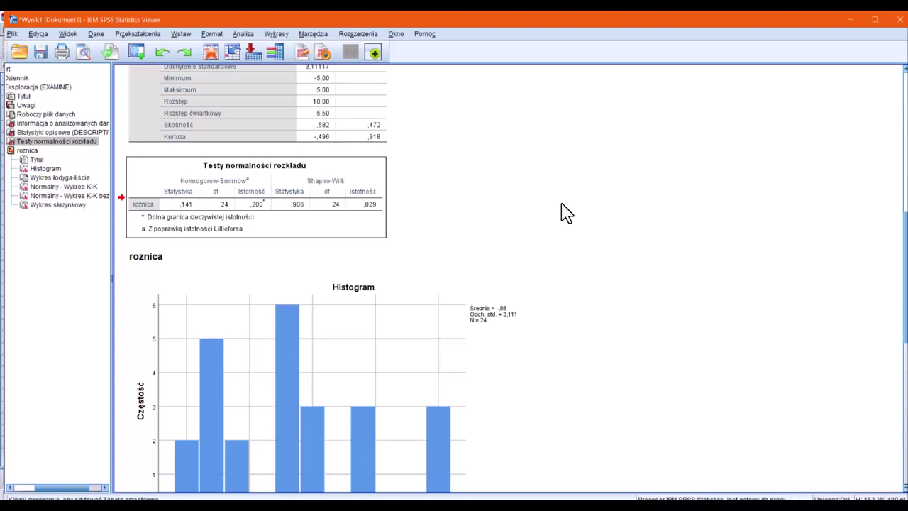
left_click(386, 223)
Open the paired-samples t test (Test t dla prób zależnych) from the Data Editor and remove both variables from the existing pair.
key("alt+Tab")
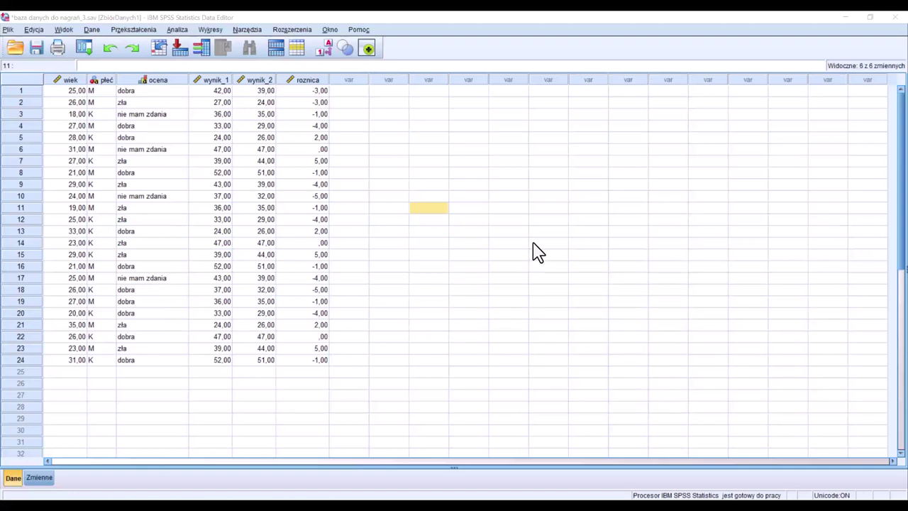
left_click(177, 31)
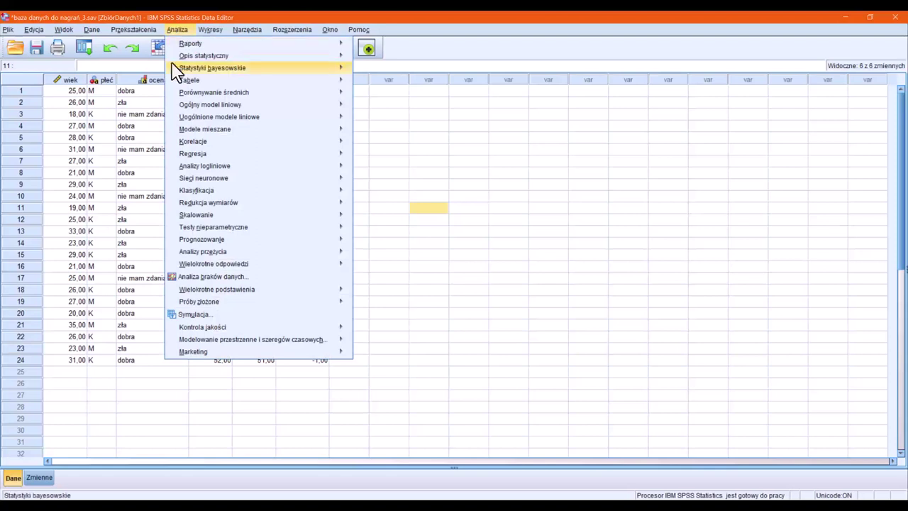
mouse_move(187, 92)
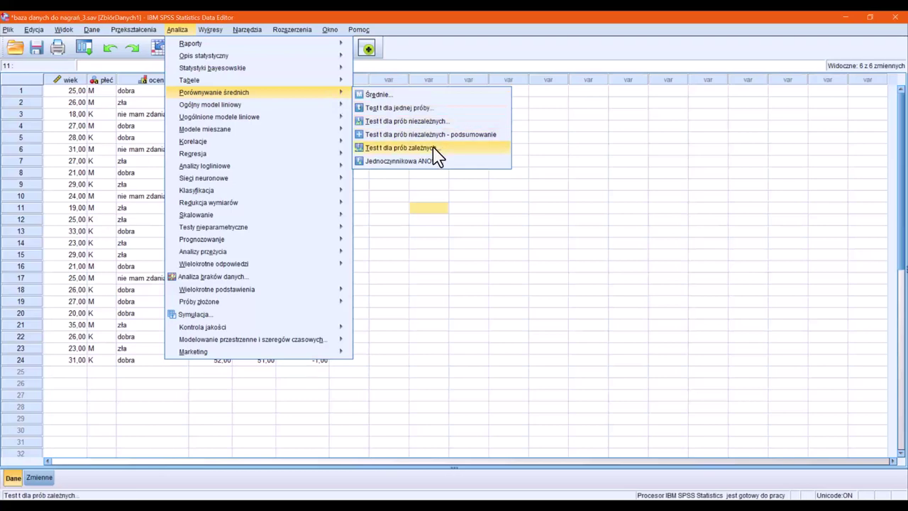
left_click(436, 154)
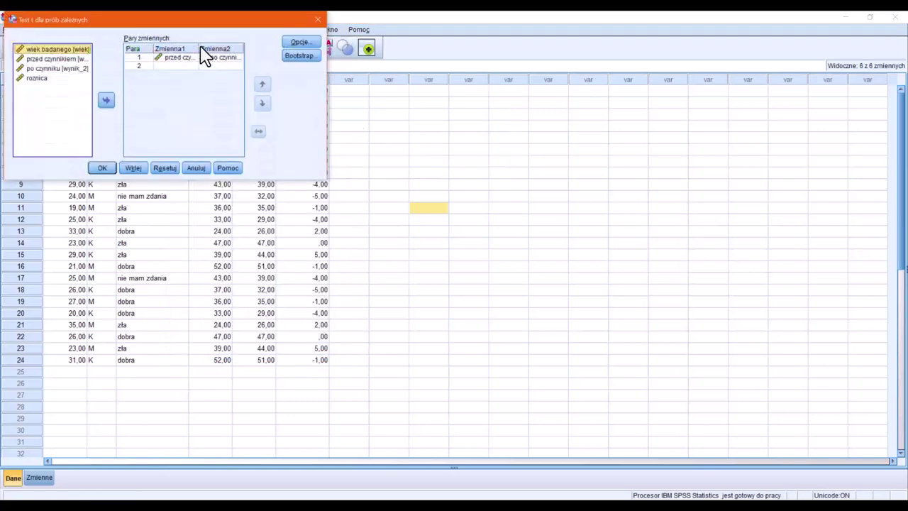
left_click(215, 58)
left_click(106, 101)
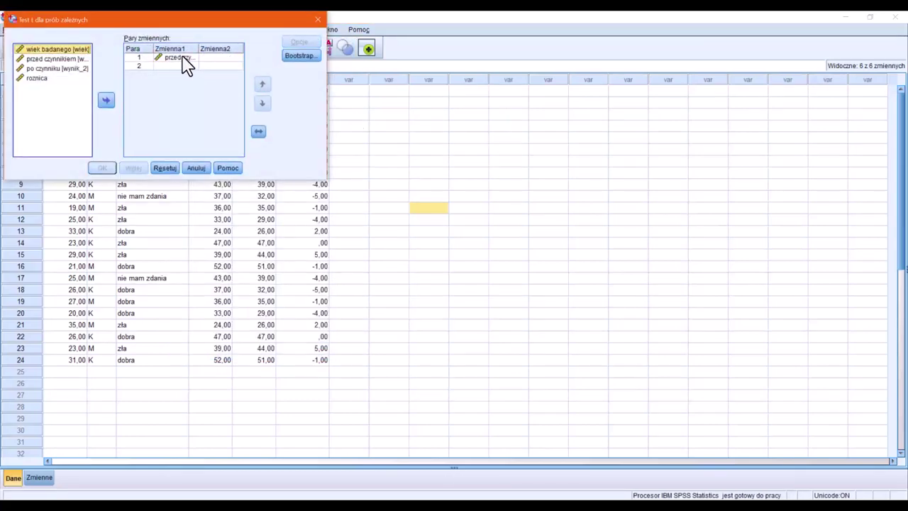
left_click(179, 58)
left_click(105, 101)
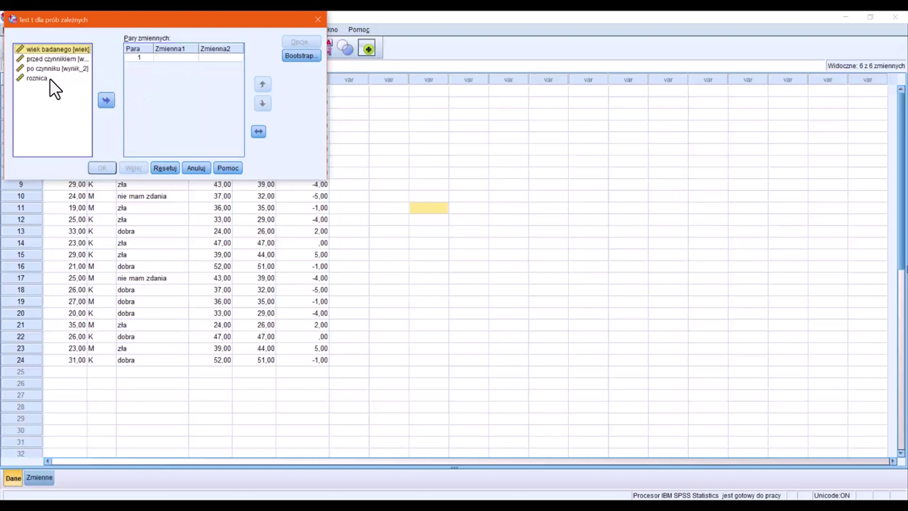
Show variable names instead of labels in the source list, and pair wynik_1 with wynik_2 for the test.
right_click(45, 100)
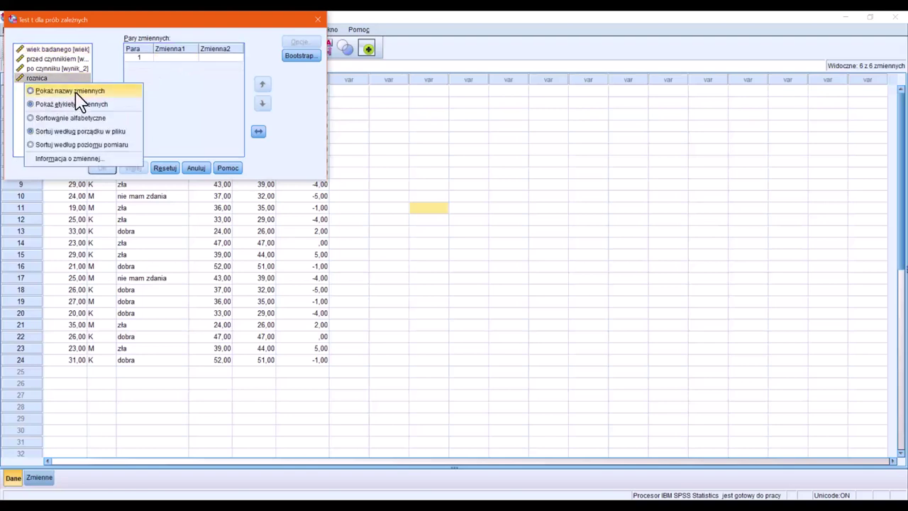
left_click(76, 93)
left_click(41, 60)
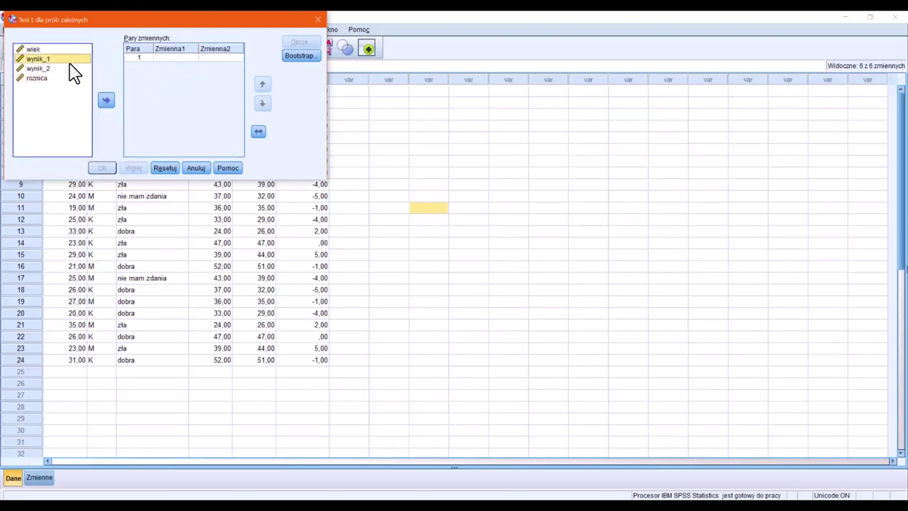
left_click(108, 101)
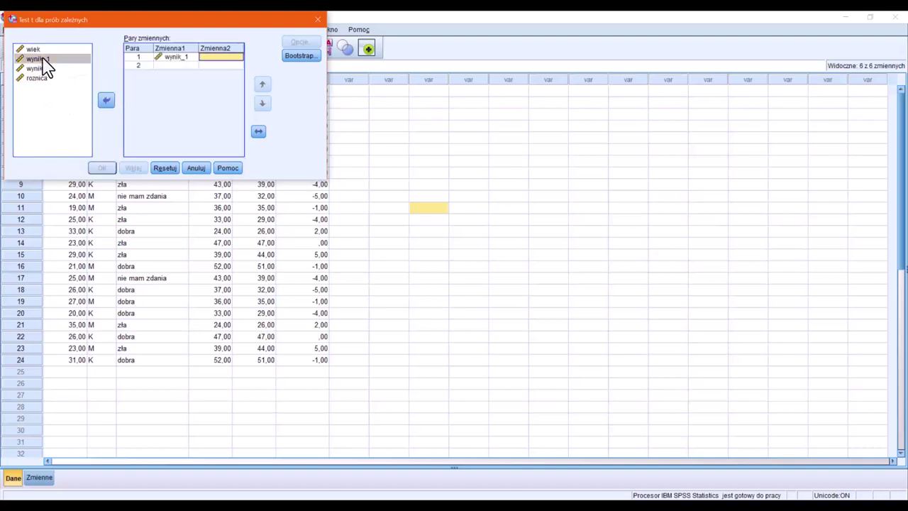
left_click(38, 69)
left_click(104, 103)
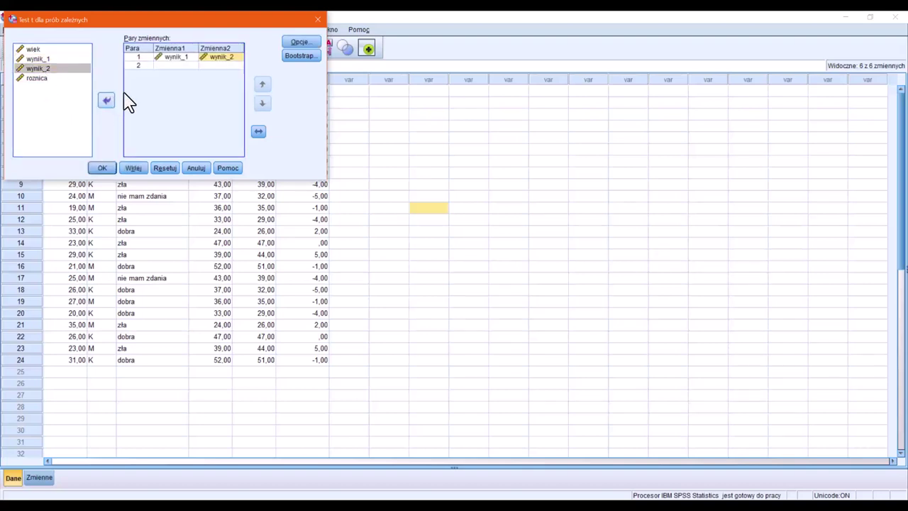
Accept the 95% confidence interval with analysis-by-analysis exclusion of missing data, and run the paired-samples t test.
left_click(304, 43)
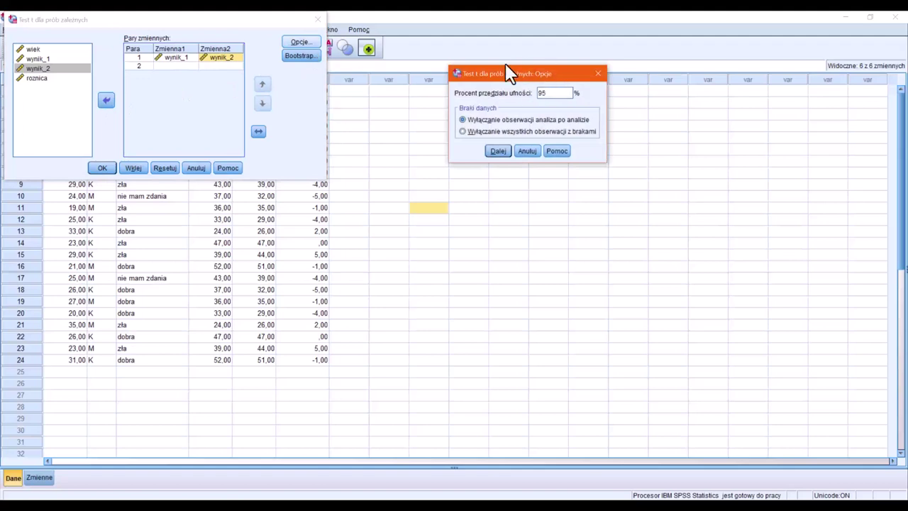
left_click(498, 152)
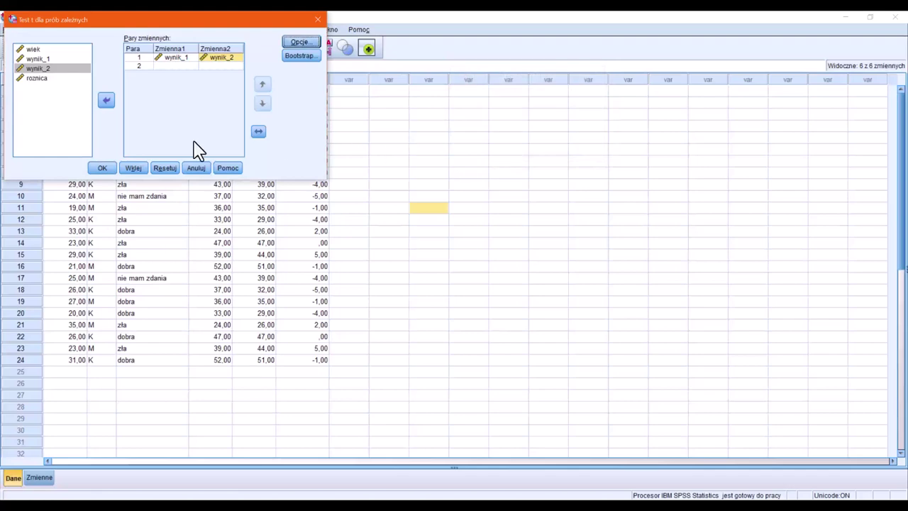
left_click(102, 169)
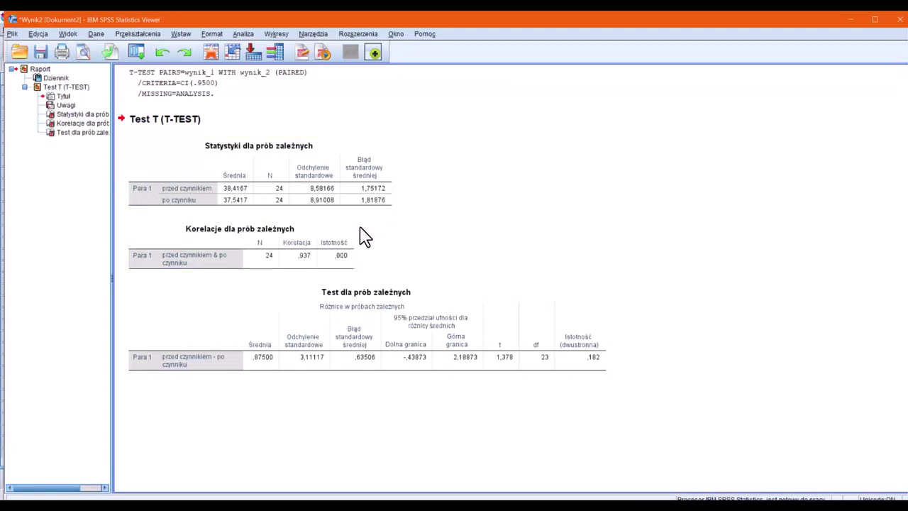
Delete the paired-samples correlations table (Korelacje dla prób zależnych) from the t test output.
left_click(357, 186)
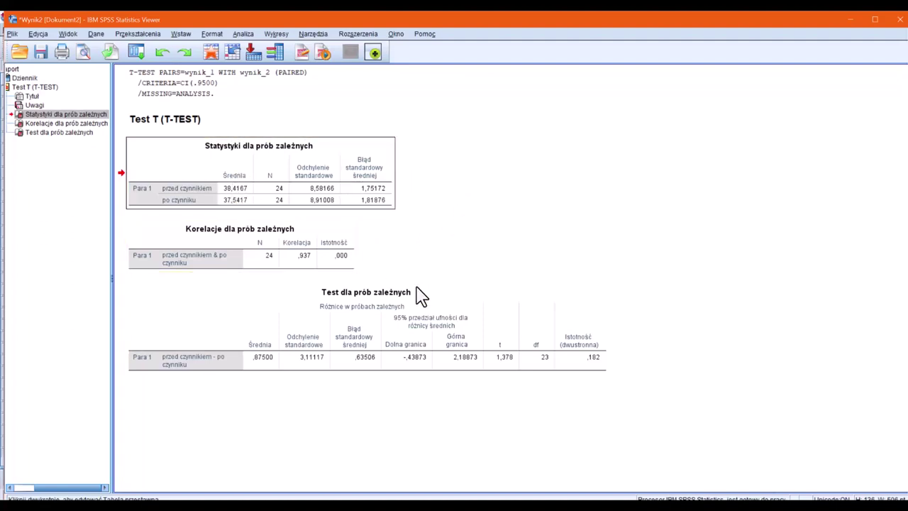
left_click(236, 264)
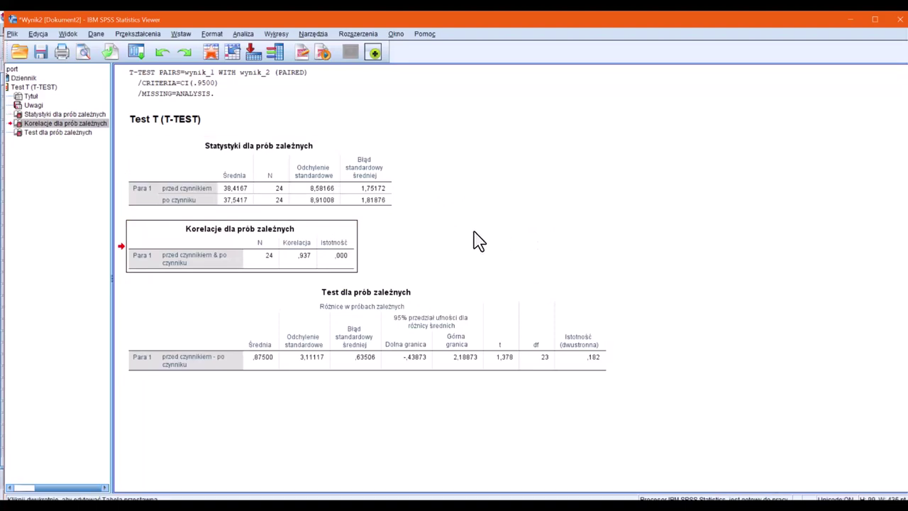
key("Delete")
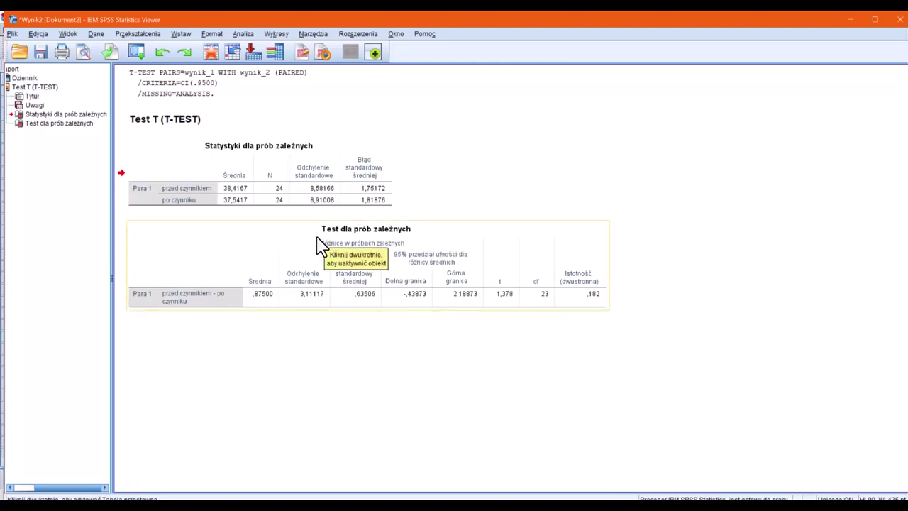
Examine the paired-samples test table, including t, df and two-tailed significance, and compare the before and after means.
left_click(287, 261)
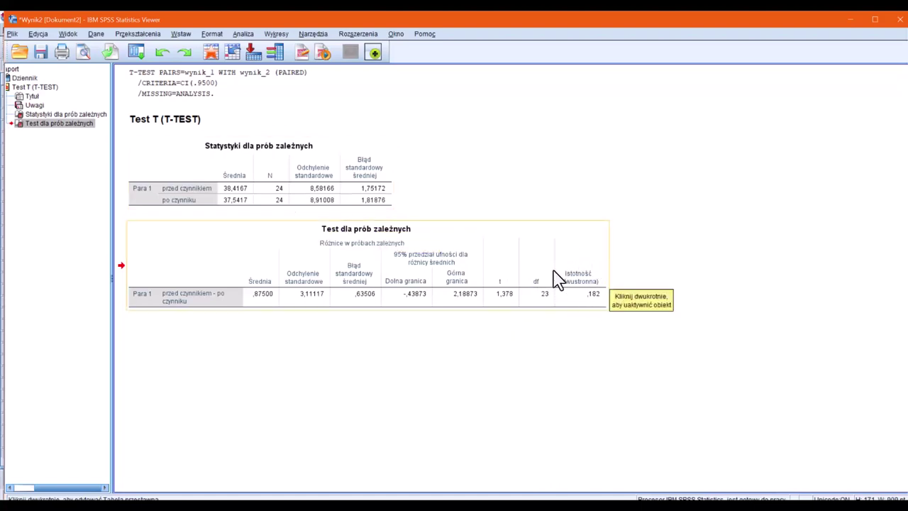
left_click(578, 385)
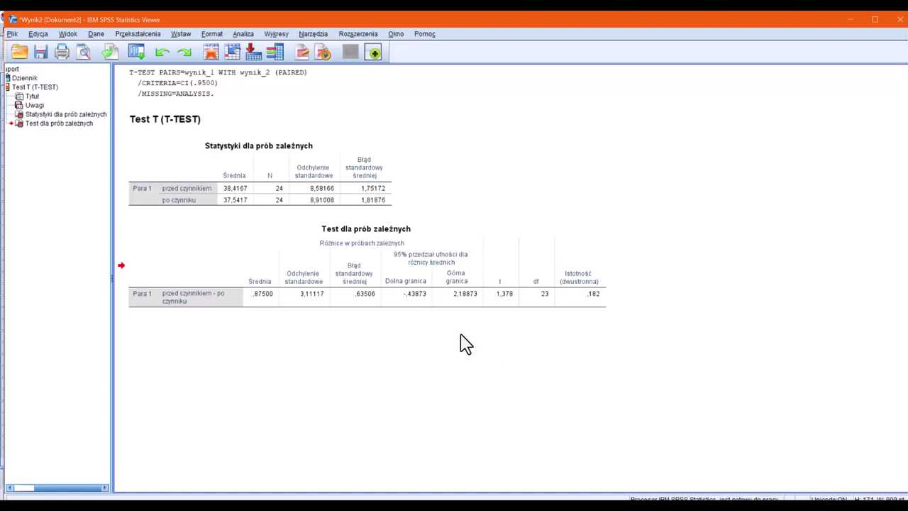
left_click(258, 177)
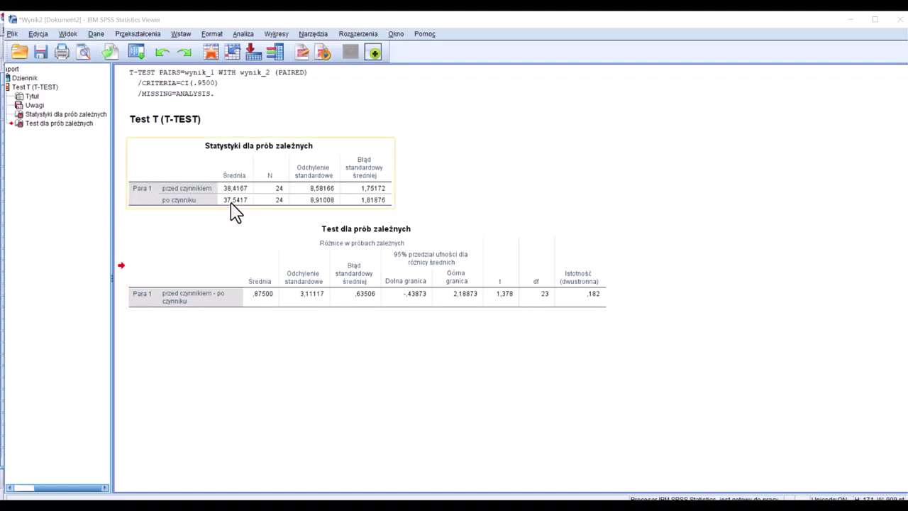
key("alt+Tab")
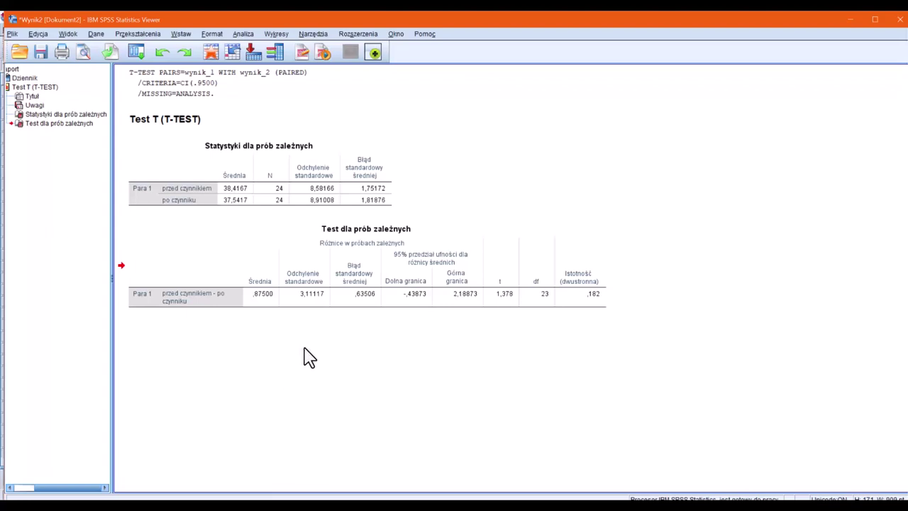
left_click(270, 286)
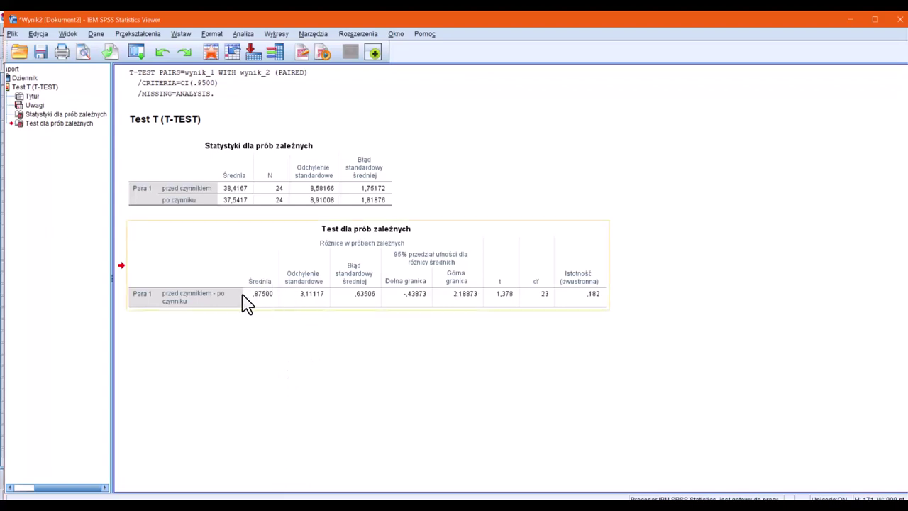
left_click(298, 319)
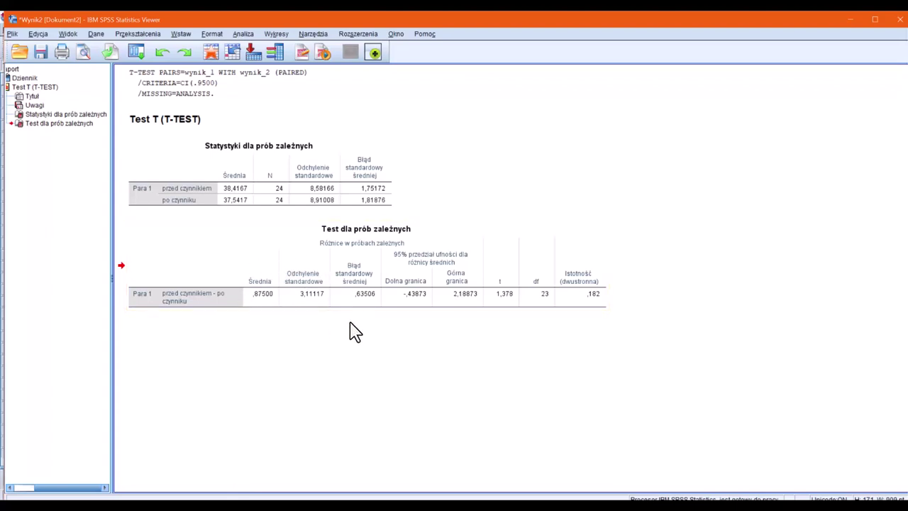
Switch to the Windows calculator, divide the mean difference 0,875 by its standard deviation 3,111, and return to the t test output.
key("alt+Tab")
type("0,8")
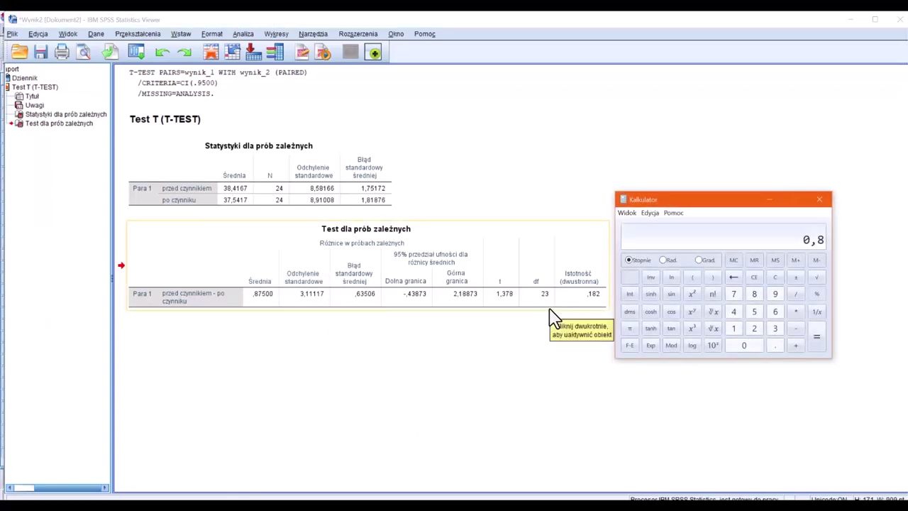
type("75 / ")
type("3,111")
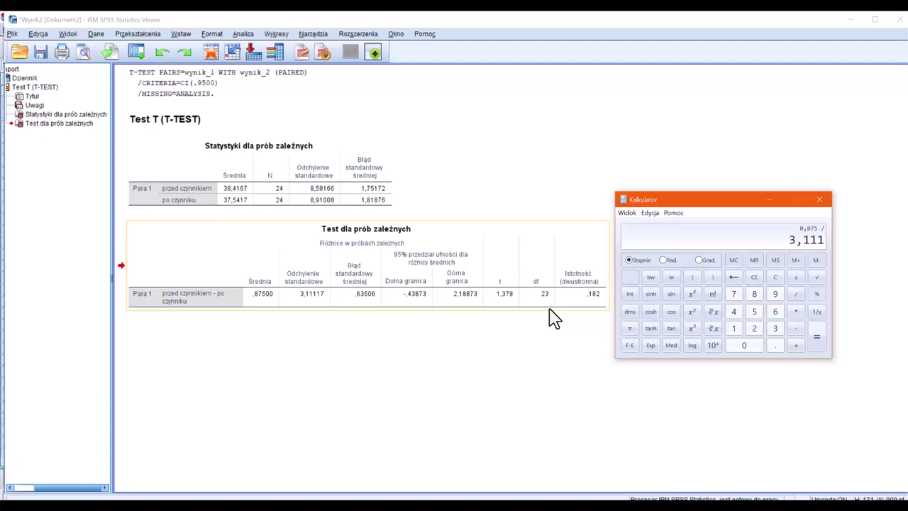
key("Return")
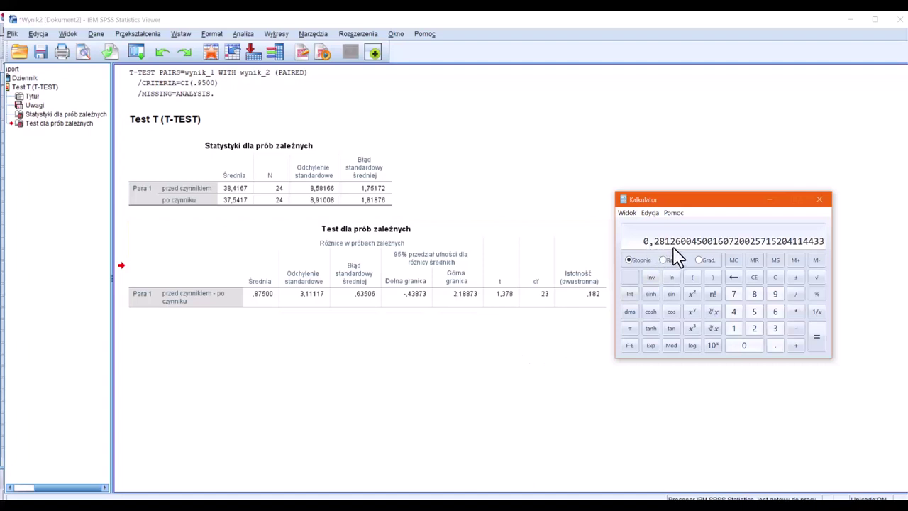
left_click(360, 229)
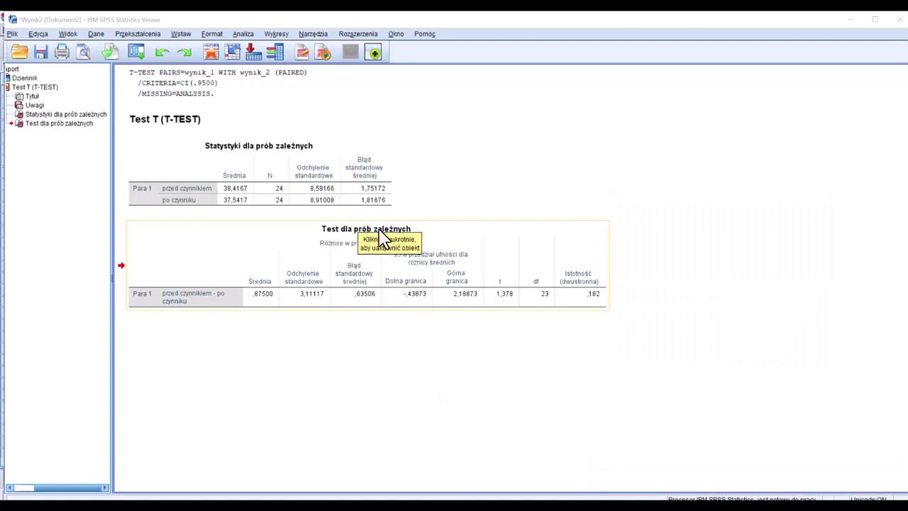
double_click(394, 229)
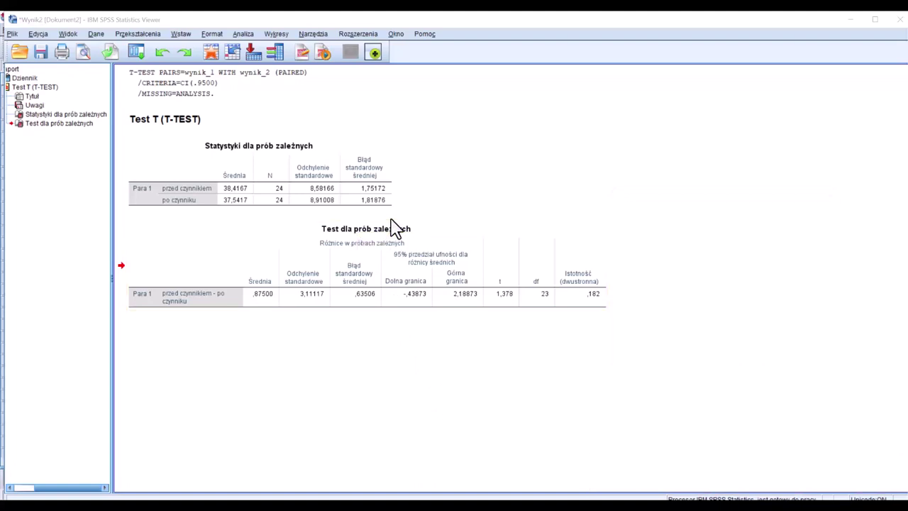